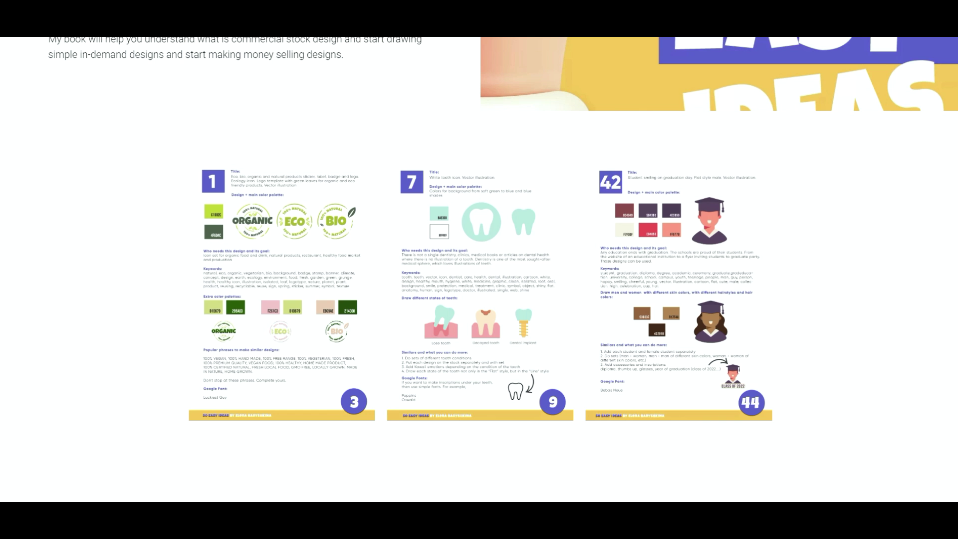
scroll(479, 269, "down", 3)
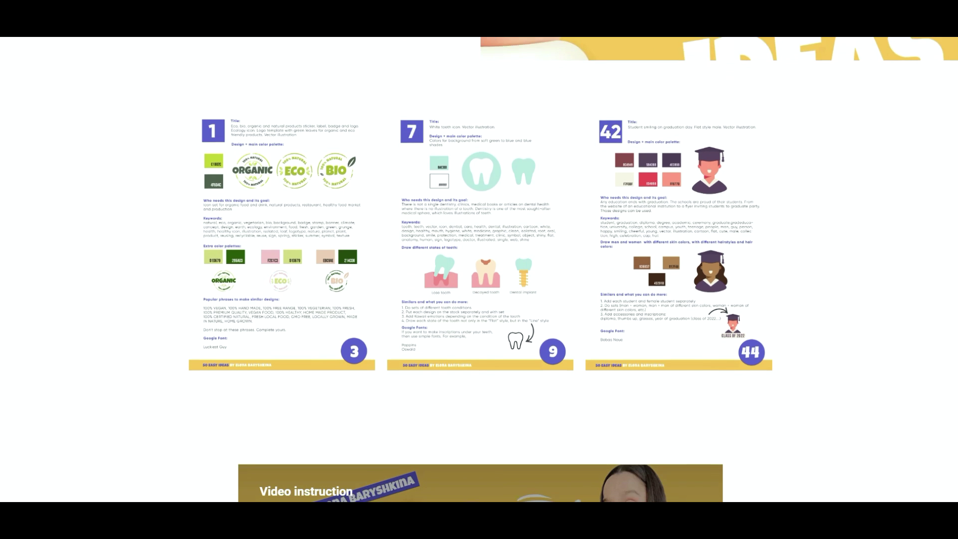
scroll(479, 269, "down", 7)
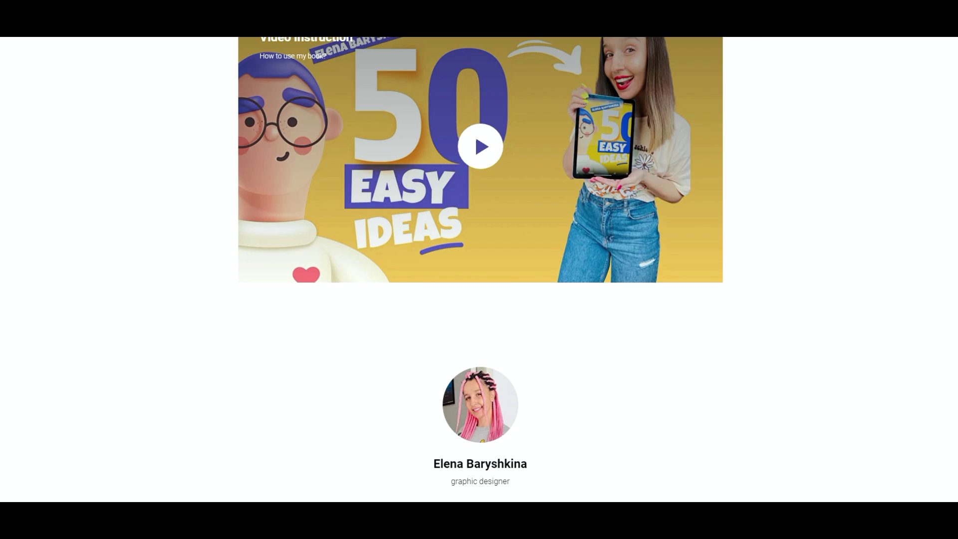
scroll(479, 270, "up", 1)
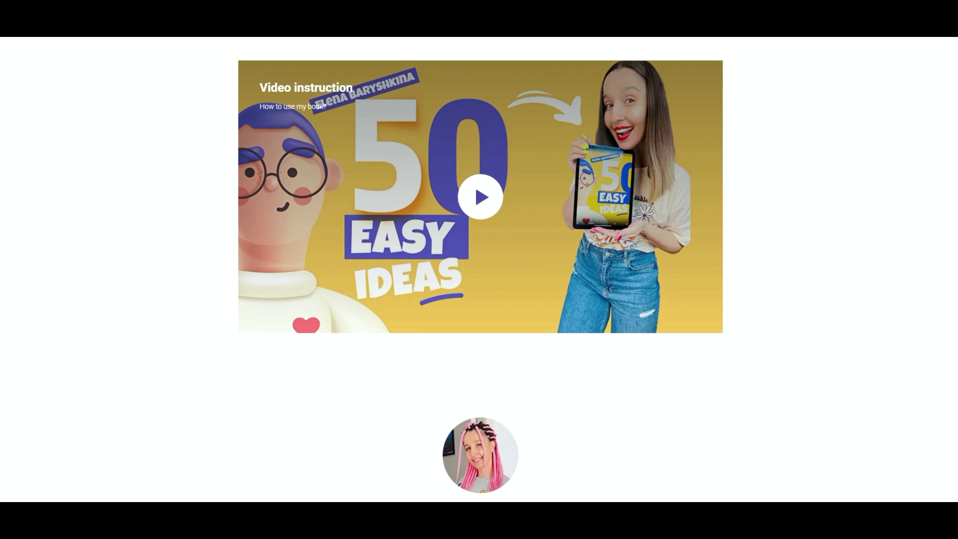
scroll(409, 281, "down", 6)
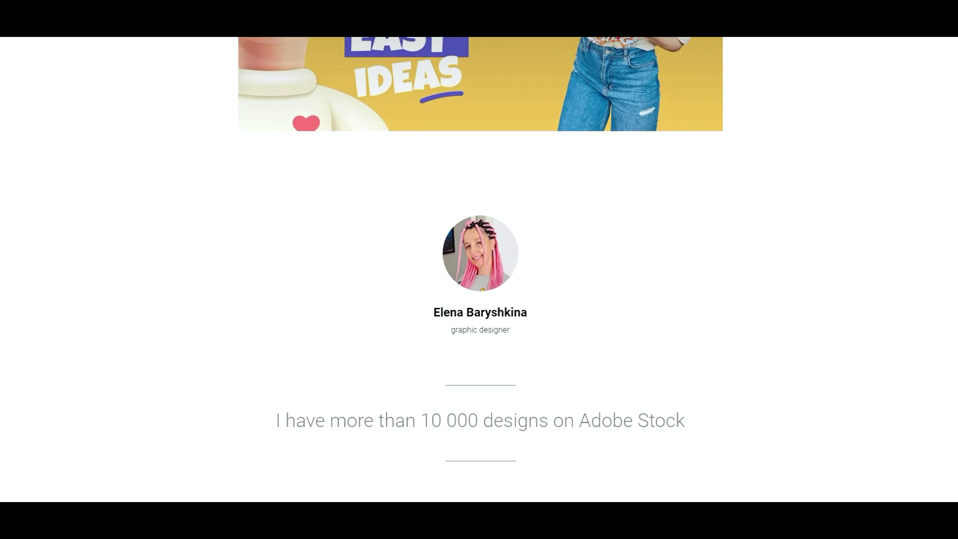
mouse_move(410, 281)
left_mouse_down()
mouse_move(465, 265)
mouse_move(447, 361)
mouse_move(402, 309)
mouse_move(410, 283)
left_mouse_up()
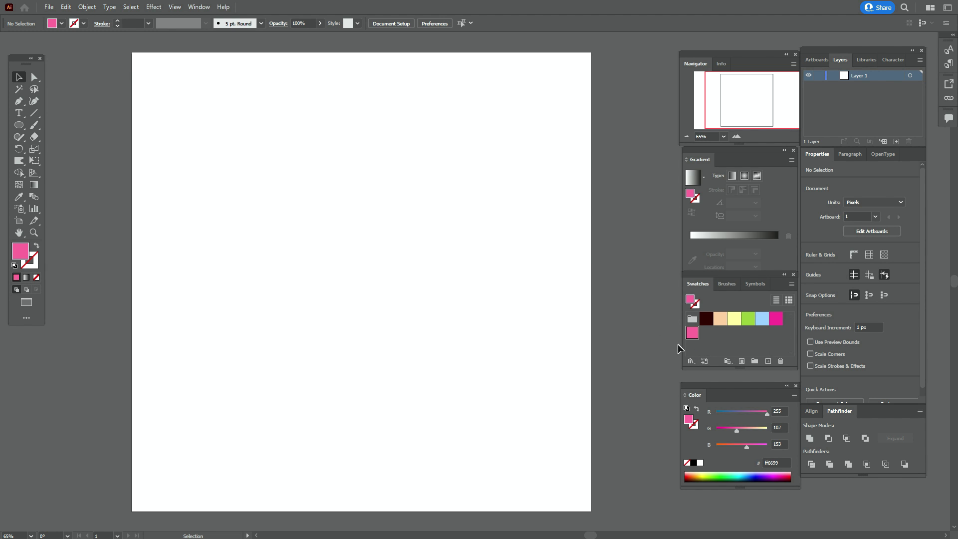
Draw a 520 × 520 px circle filled with peach (#ffcc99) and move it near the middle of the artboard.
left_click(724, 324)
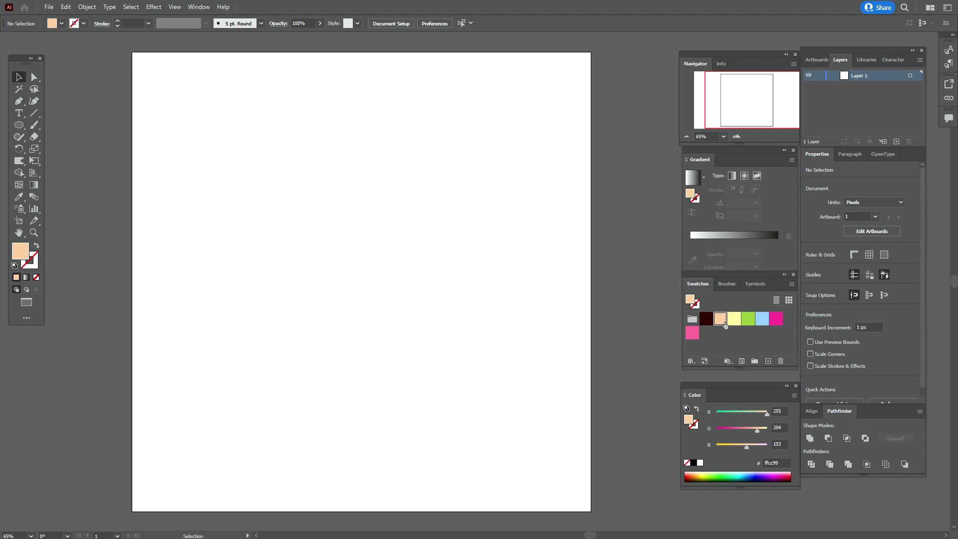
left_click(26, 126)
left_click(279, 232)
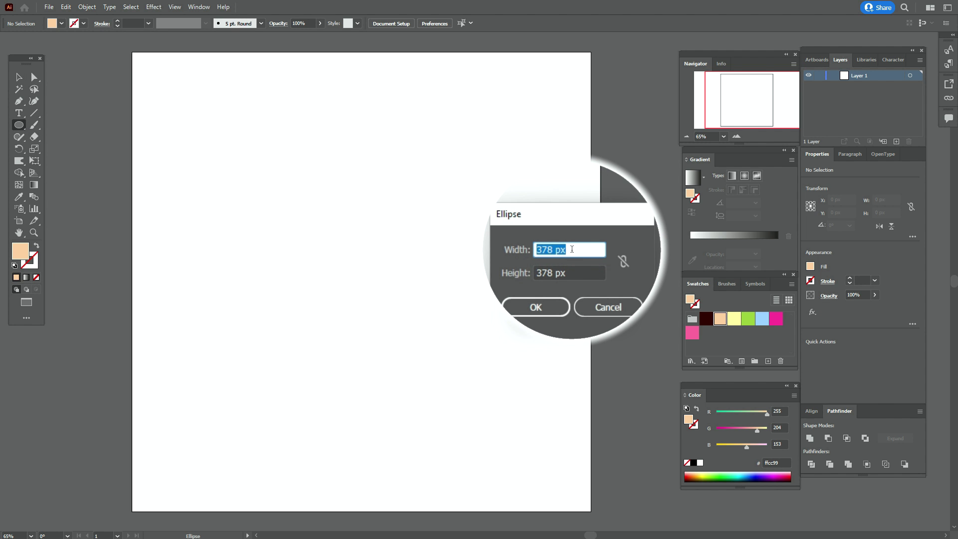
type("520")
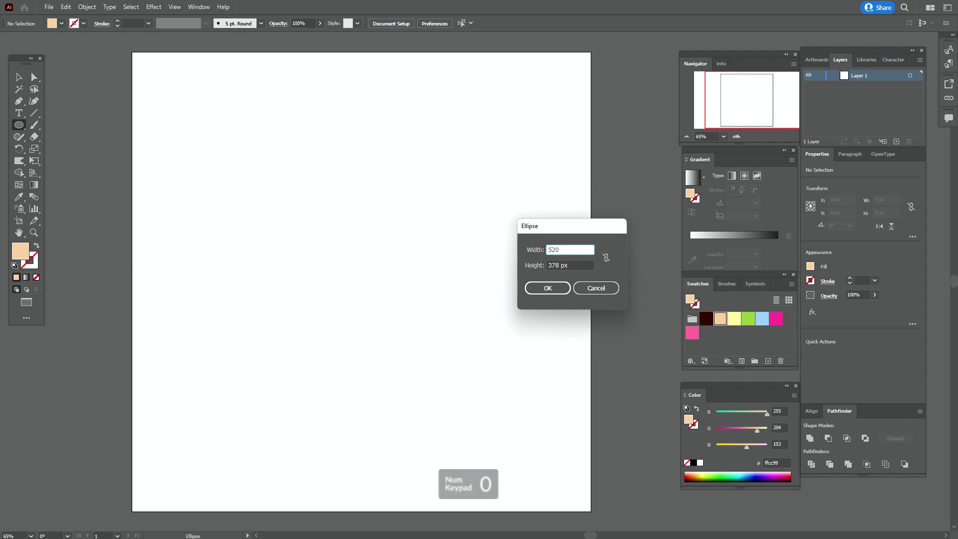
key("Tab")
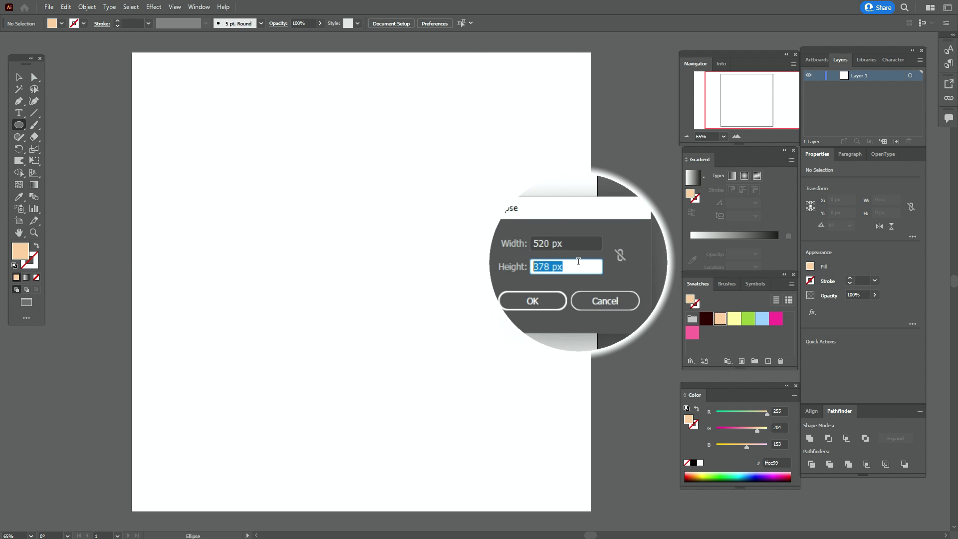
type("520")
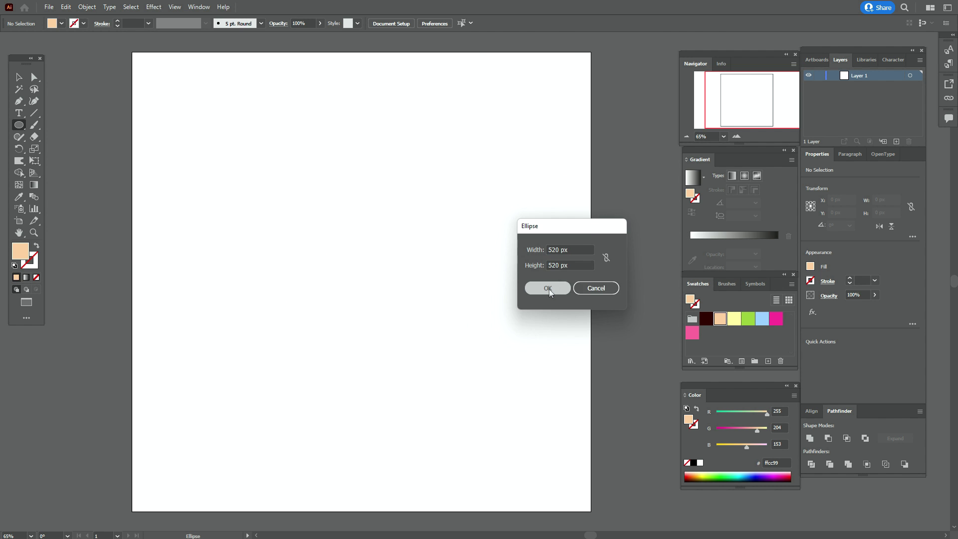
left_click(549, 289)
key("v")
left_click_drag(406, 340, 373, 283)
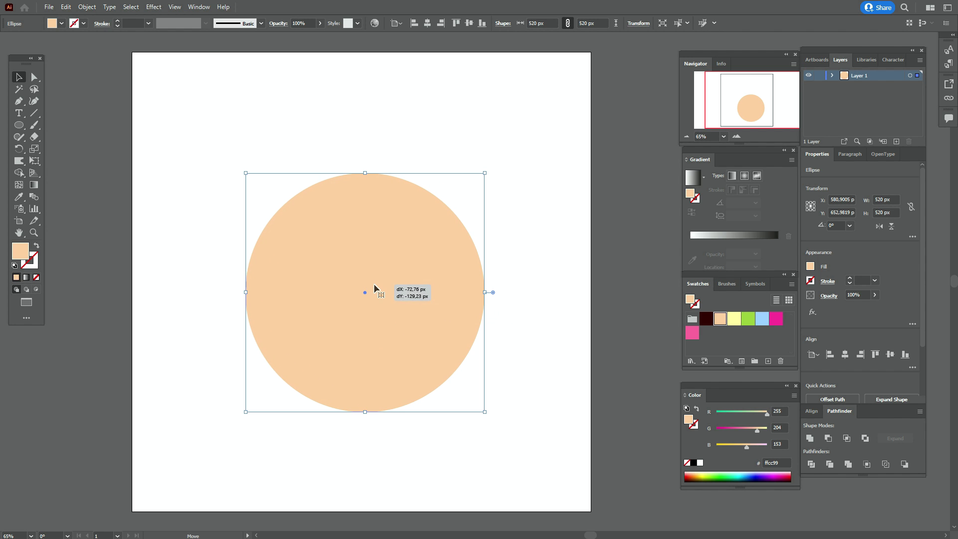
Create an inner circle from the peach circle with Offset Path at -170 px and miter joins.
left_click(92, 8)
mouse_move(184, 250)
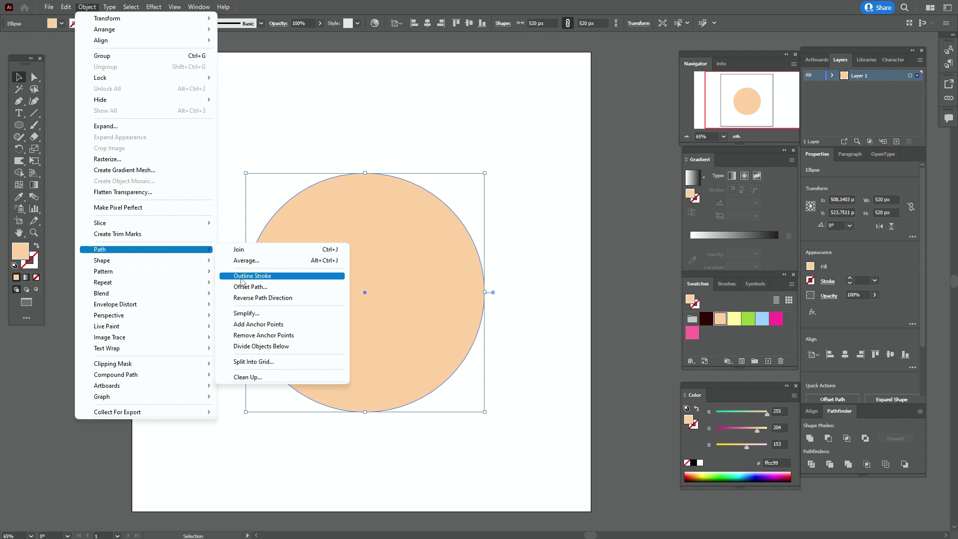
left_click(245, 287)
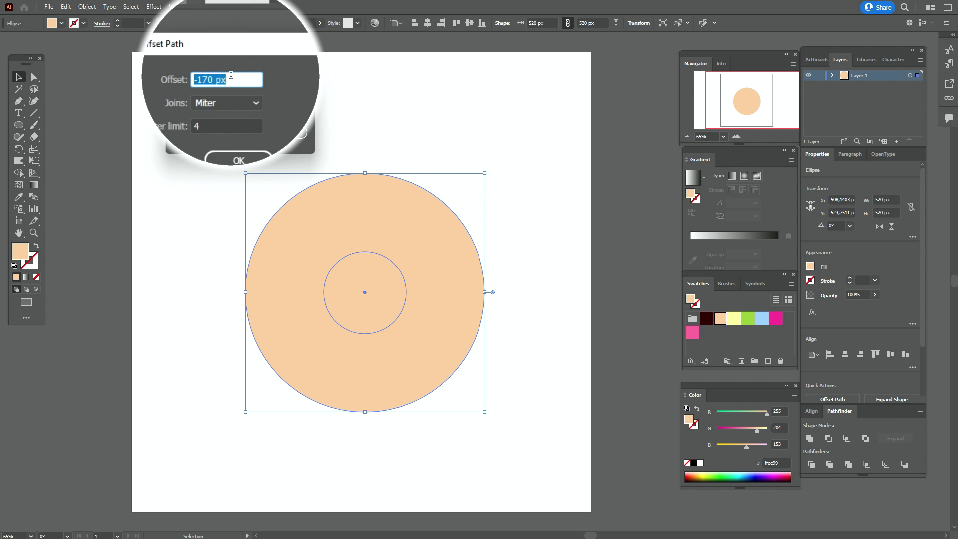
left_click(238, 140)
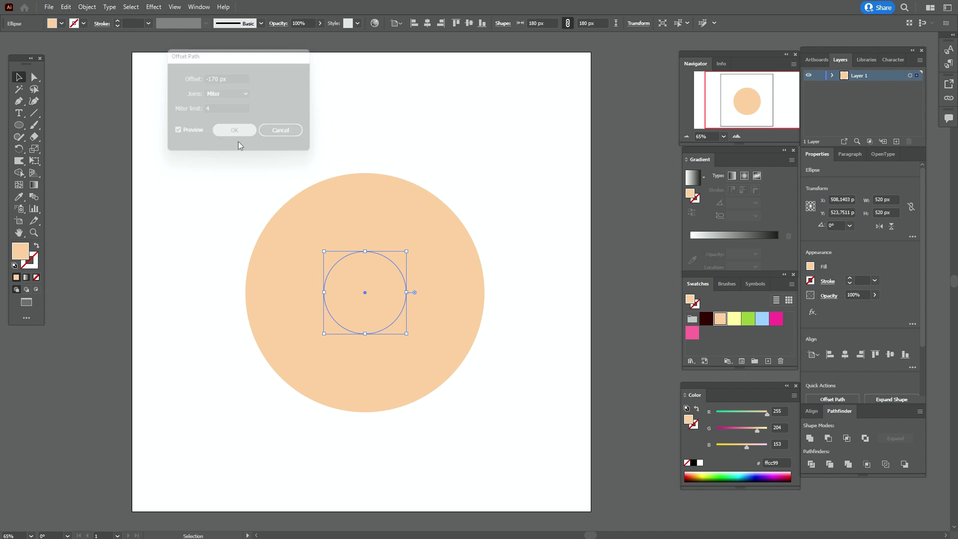
Cut the inner circle out of the peach circle with the Exclude shape mode to form a donut ring.
left_click_drag(280, 162, 476, 388)
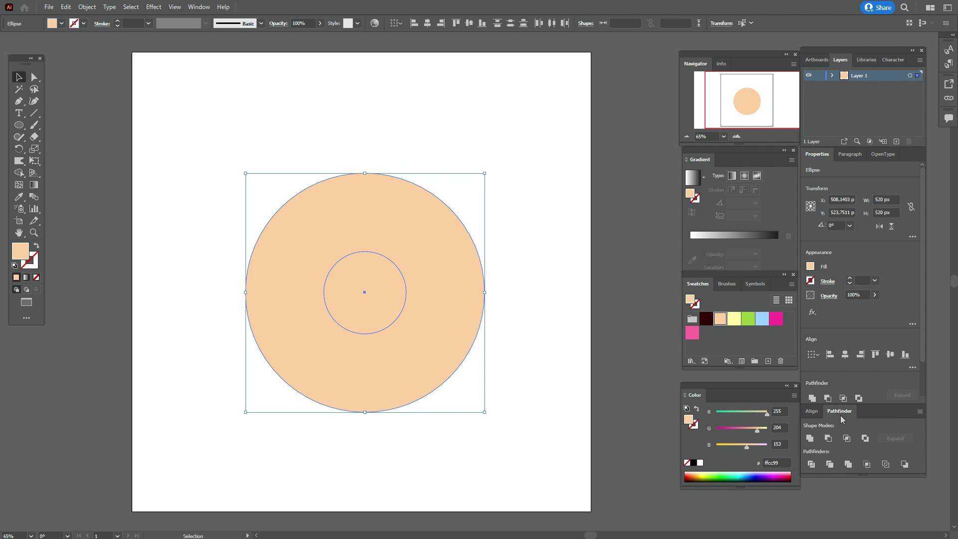
left_click(865, 439)
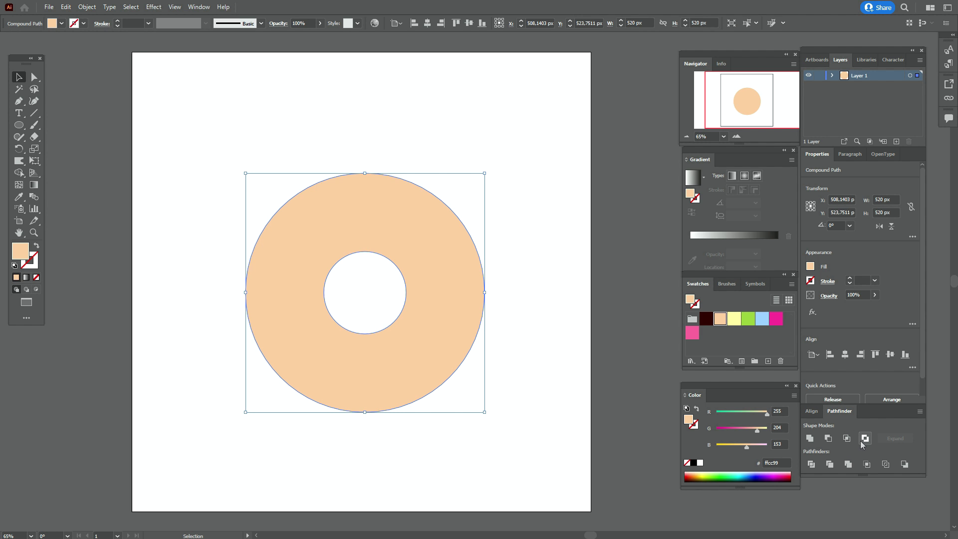
left_click(585, 349)
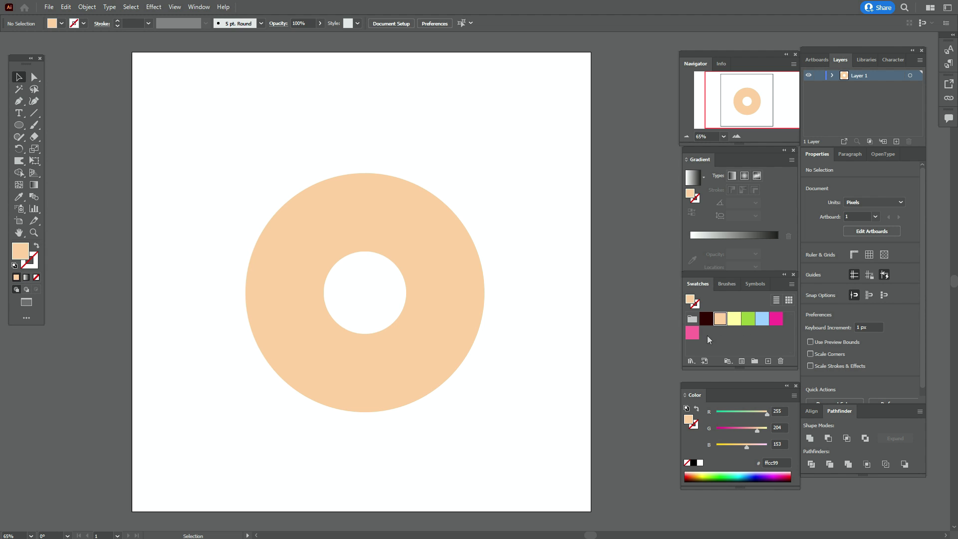
Draw a 378 × 378 px circle filled with pink (#ff6699) and move it over the peach ring.
left_click(693, 335)
left_click(19, 125)
left_click(193, 132)
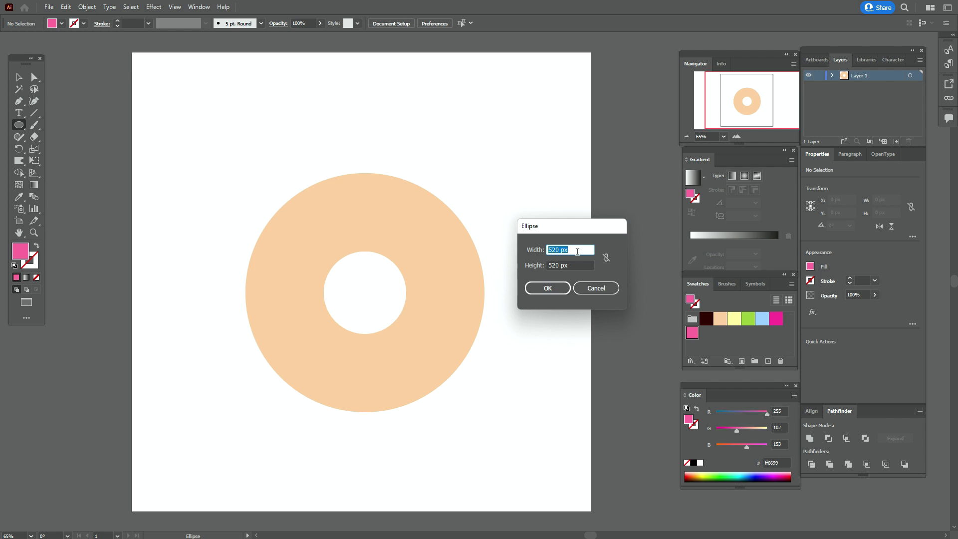
type("378")
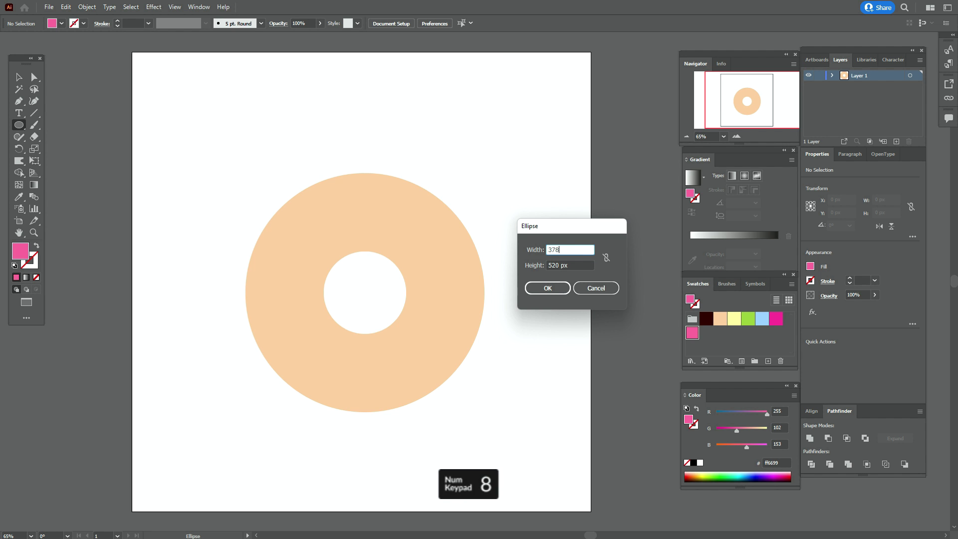
key("Tab")
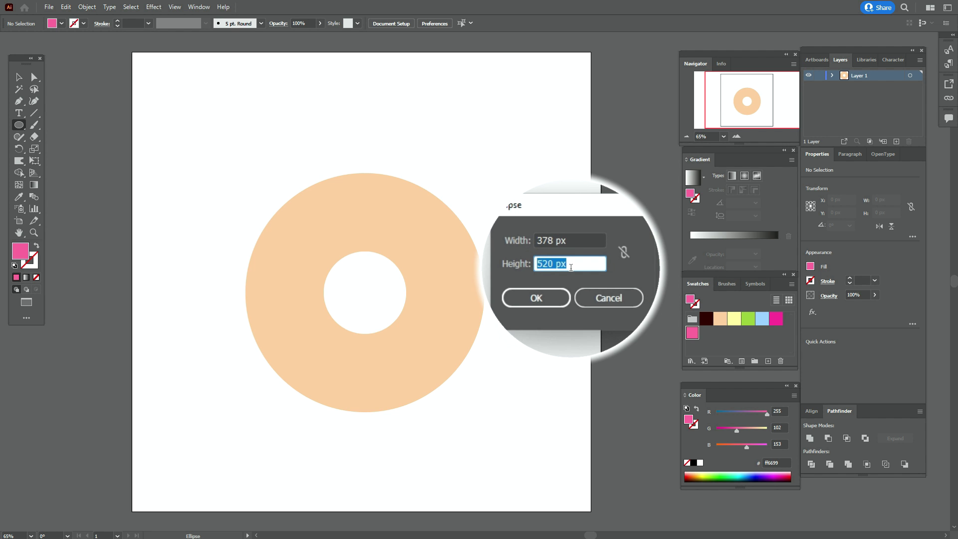
type("378")
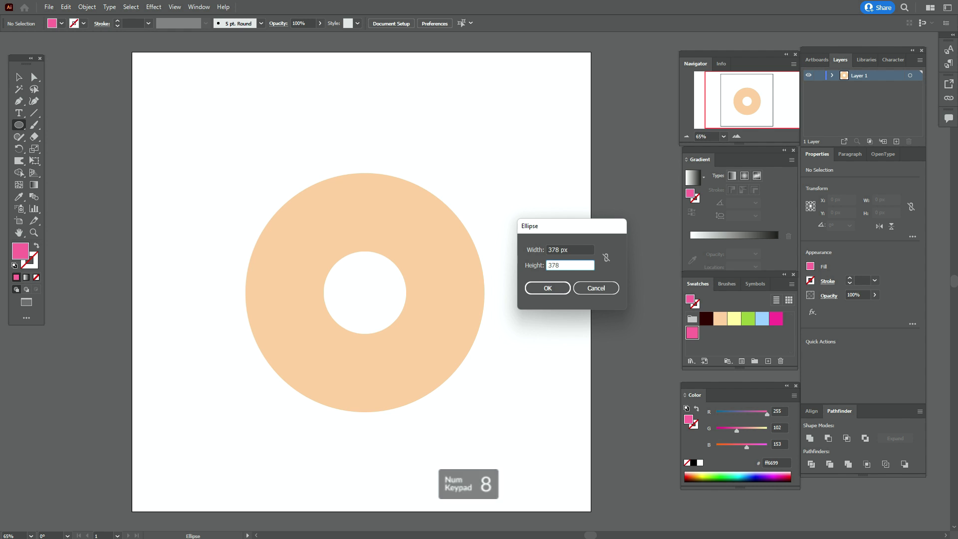
left_click(531, 294)
left_click(19, 77)
left_click_drag(335, 263, 423, 346)
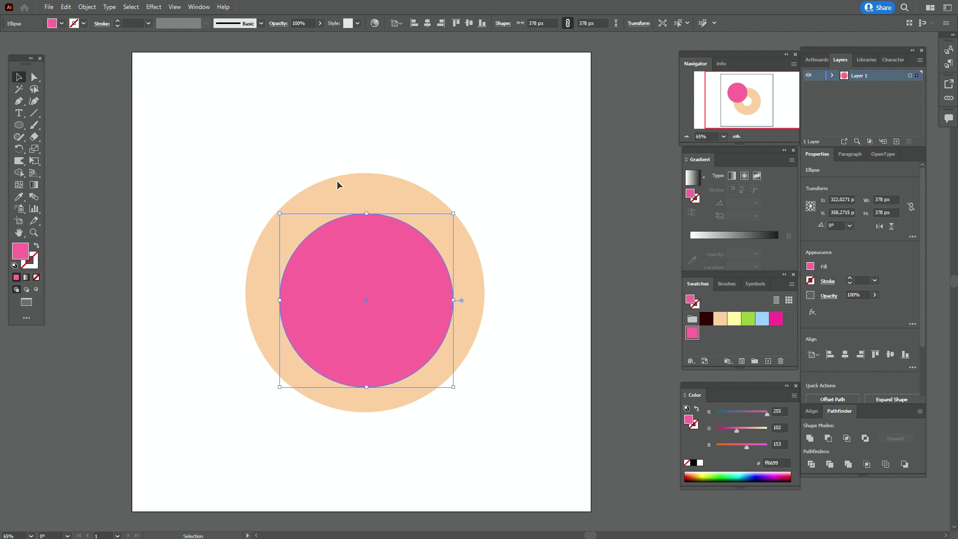
Align the pink circle and the peach ring to each other's horizontal and vertical centers.
left_click(443, 366, "shift")
left_click(845, 355)
left_click(891, 354)
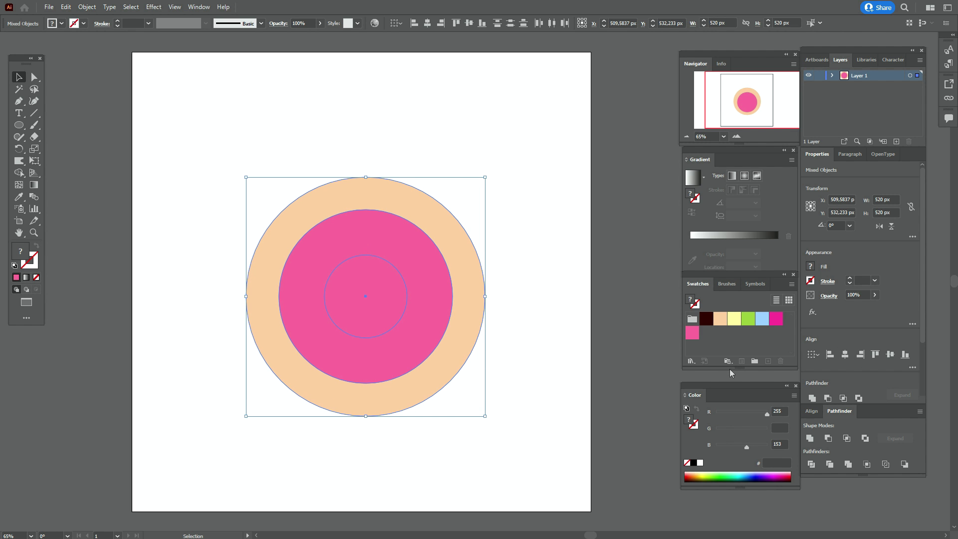
left_click(630, 372)
Duplicate the peach ring in front and intersect the copy with the pink circle to form a ring of icing.
left_click(483, 293)
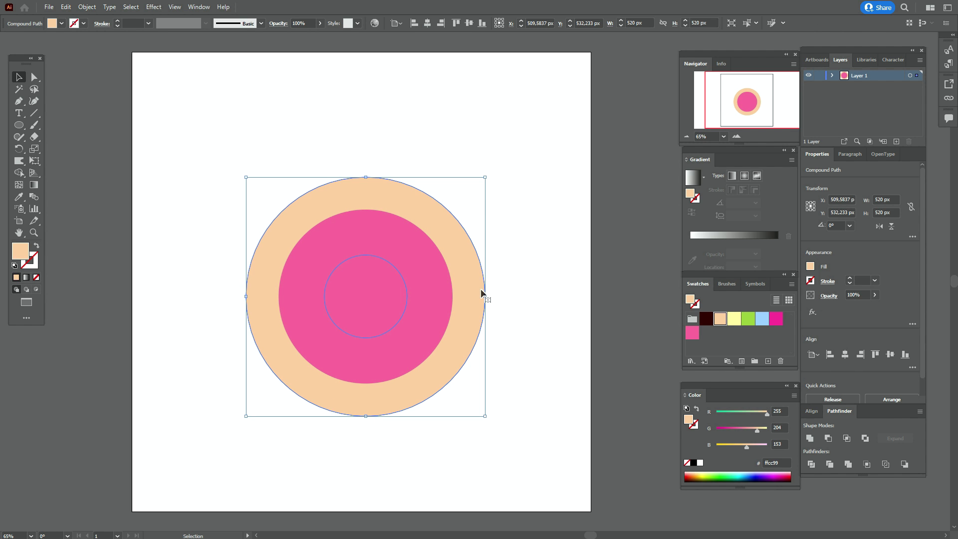
key("ctrl+c")
key("ctrl+f")
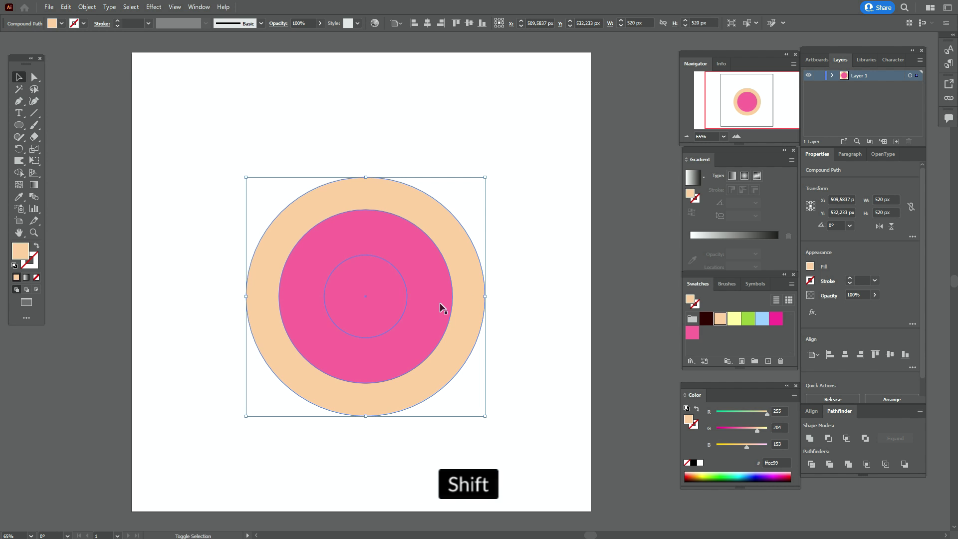
left_click(440, 304, "shift")
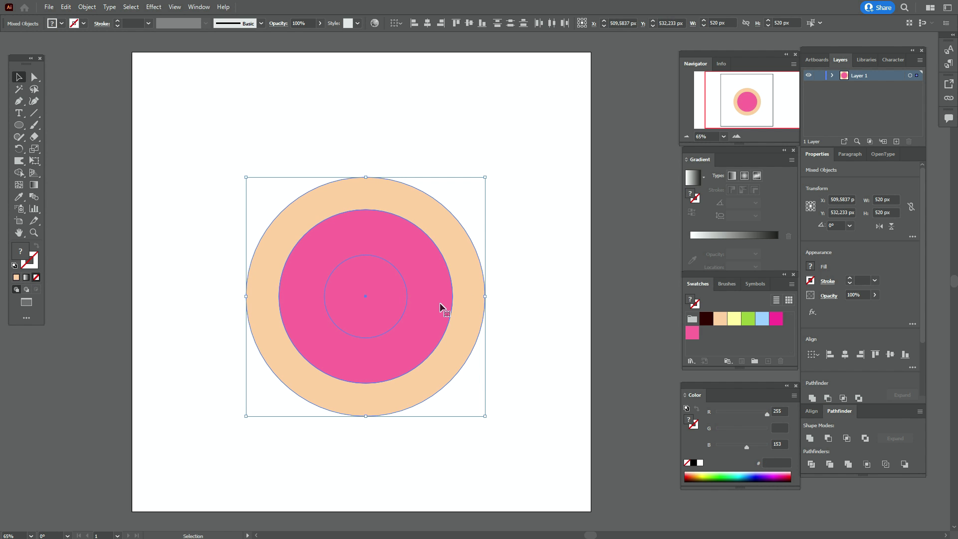
left_click(848, 439)
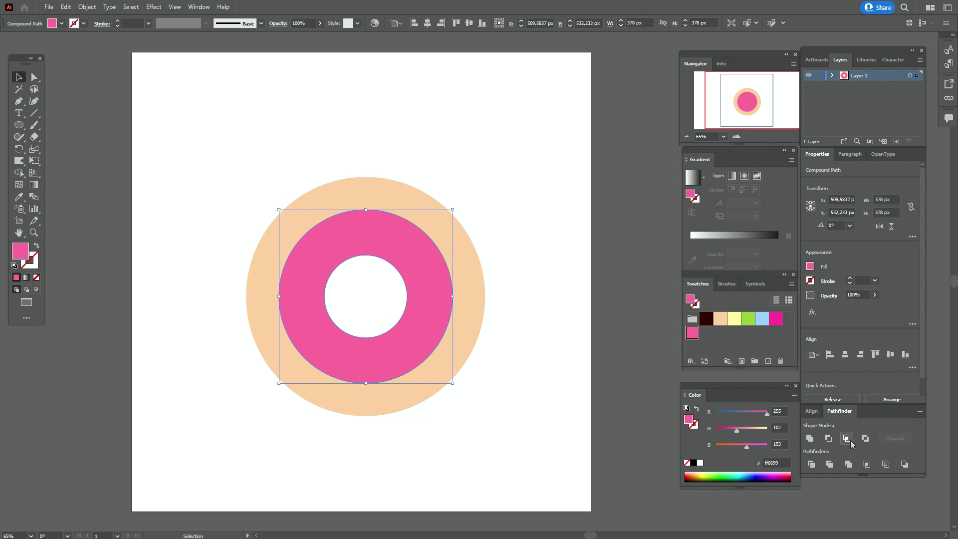
Warp the outer edge of the pink icing into an irregular wavy outline using a 200 px Warp brush at 50% intensity.
double_click(20, 161)
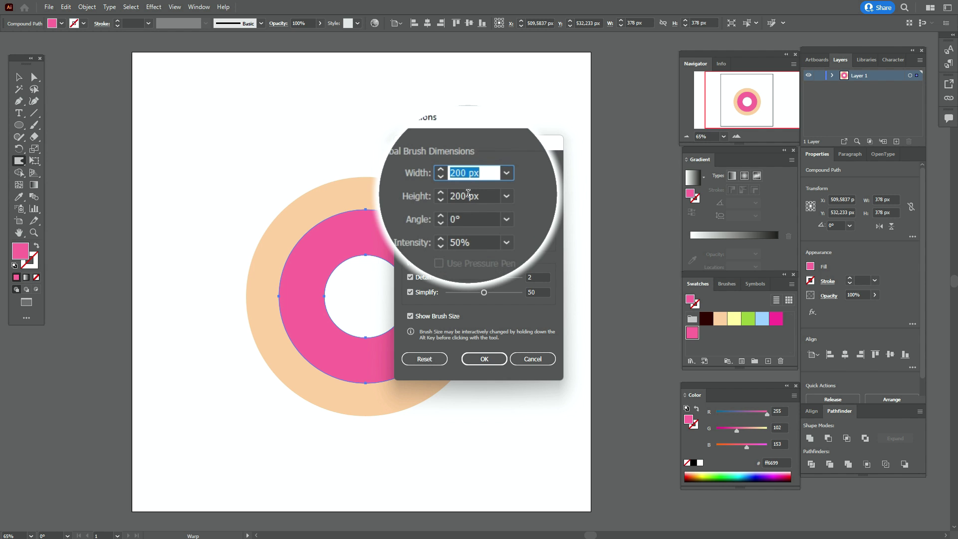
left_click(484, 359)
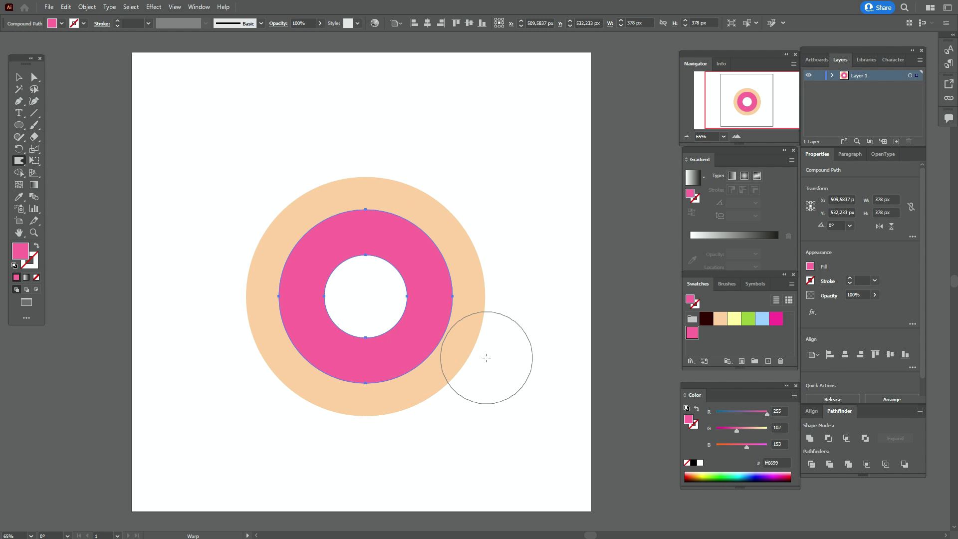
left_click_drag(366, 225, 366, 210)
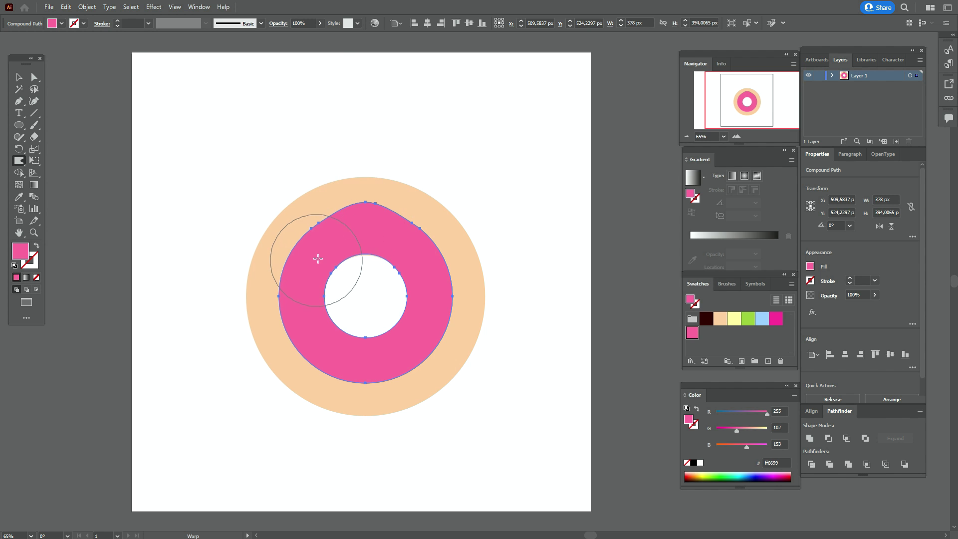
left_click_drag(306, 271, 283, 273)
left_click_drag(429, 305, 438, 310)
left_click_drag(372, 205, 375, 193)
mouse_move(310, 360)
left_mouse_down()
mouse_move(316, 370)
mouse_move(342, 369)
left_mouse_up()
left_click_drag(417, 353, 364, 300)
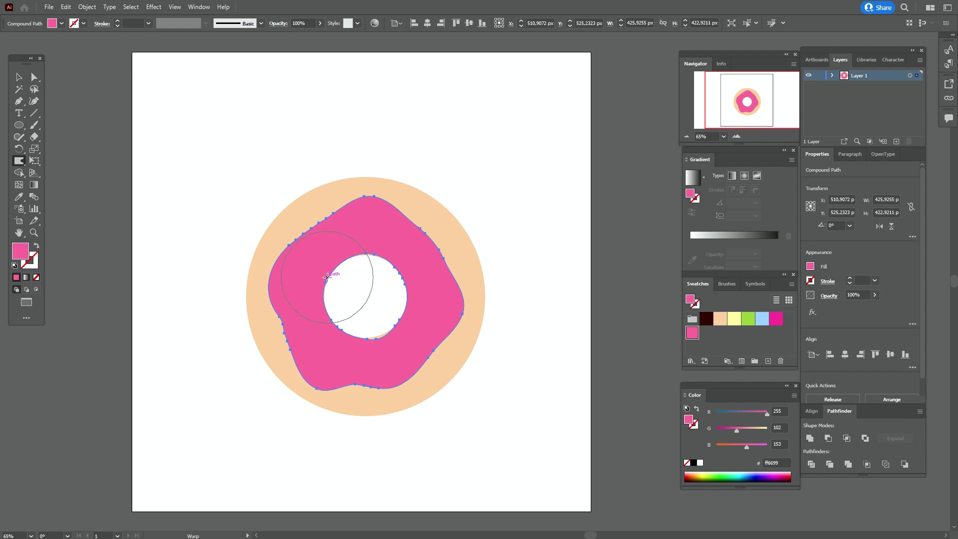
left_click(18, 77)
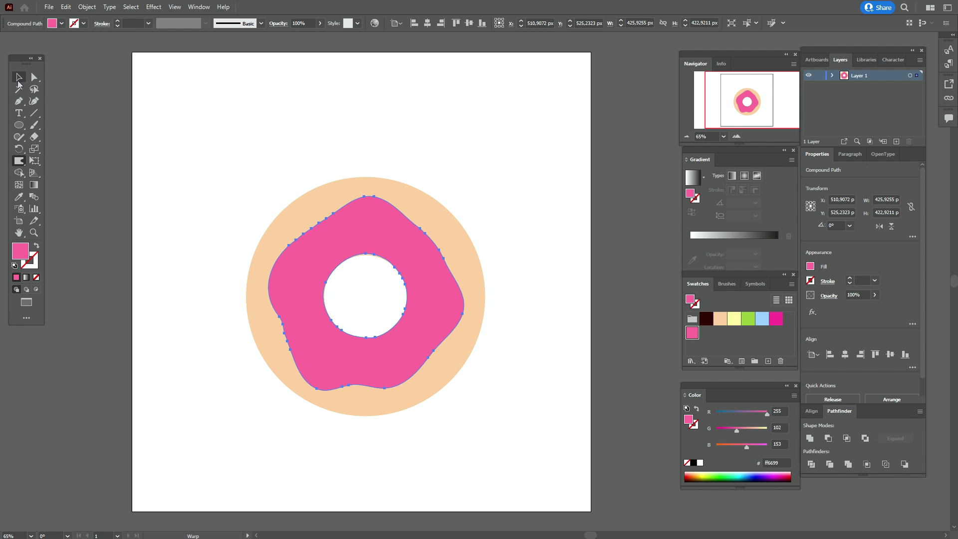
left_click(87, 143)
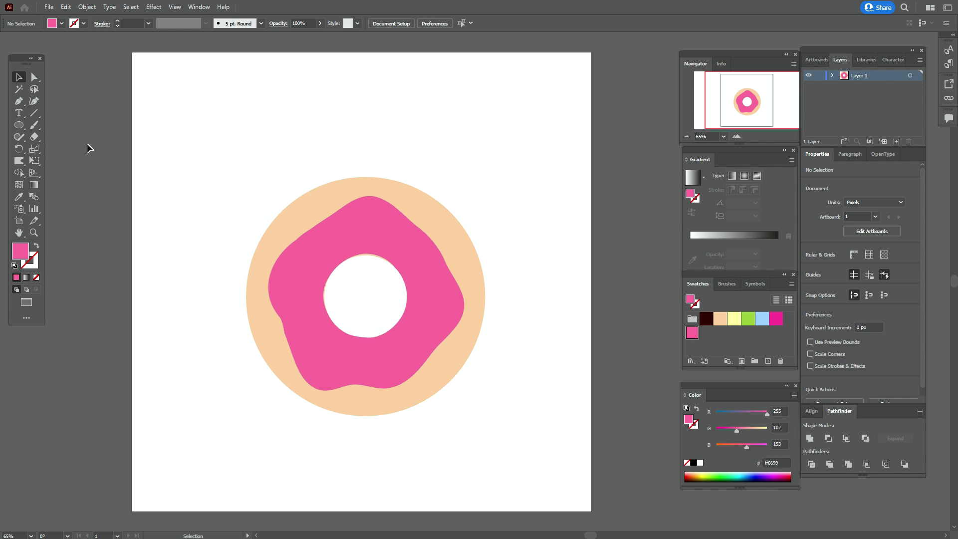
Refine the pink icing with the Warp tool so its inner edge follows the donut's hole.
left_click(324, 230)
key("shift+r")
mouse_move(328, 228)
left_mouse_down()
mouse_move(369, 249)
mouse_move(310, 290)
left_mouse_up()
left_click(19, 77)
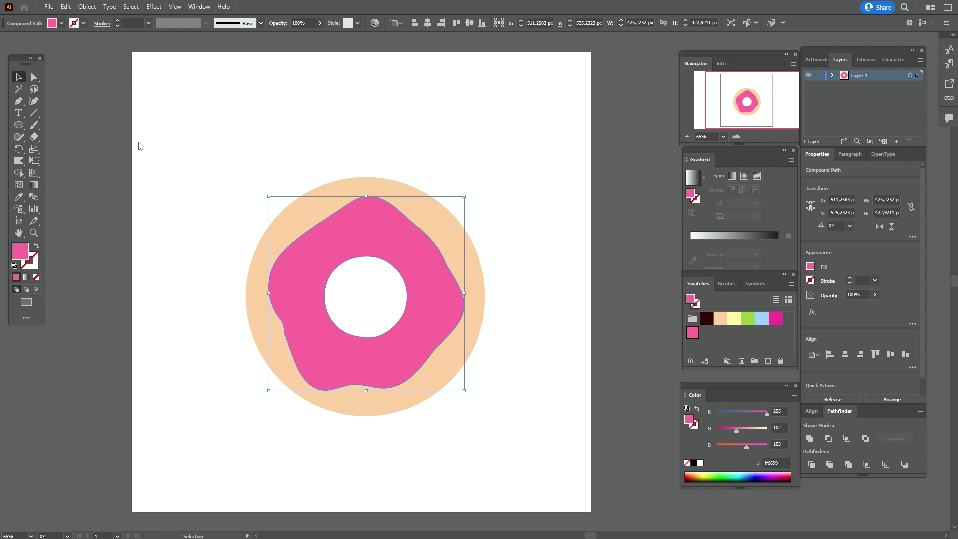
left_click(142, 142)
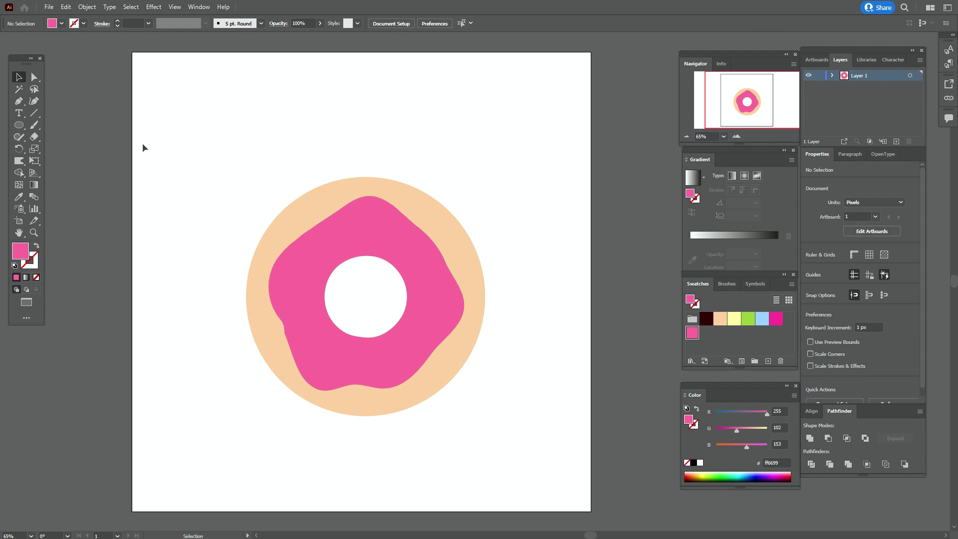
Even out the pink icing's outer outline, including its lower-left edge, with the Smooth tool.
left_click(336, 255)
left_click_drag(26, 142, 53, 160)
key("ctrl+shift+a")
left_click(339, 243, "ctrl")
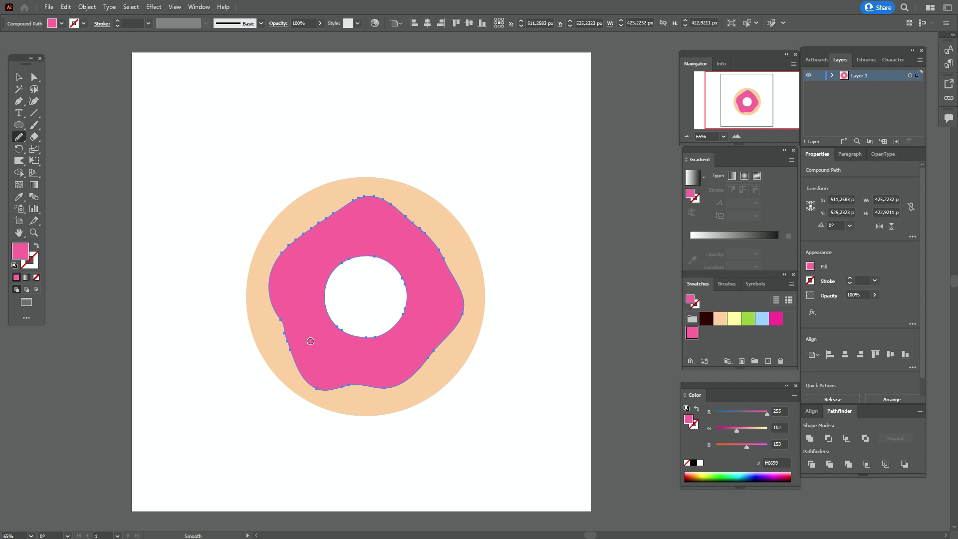
mouse_move(287, 329)
left_mouse_down()
mouse_move(295, 359)
mouse_move(352, 399)
mouse_move(351, 390)
mouse_move(441, 355)
mouse_move(464, 299)
mouse_move(444, 259)
mouse_move(394, 225)
left_mouse_up()
Warp the pink icing's upper-right edge outward to add another wave to its outline.
left_click(13, 163)
left_click_drag(389, 269, 441, 241)
left_click(18, 77)
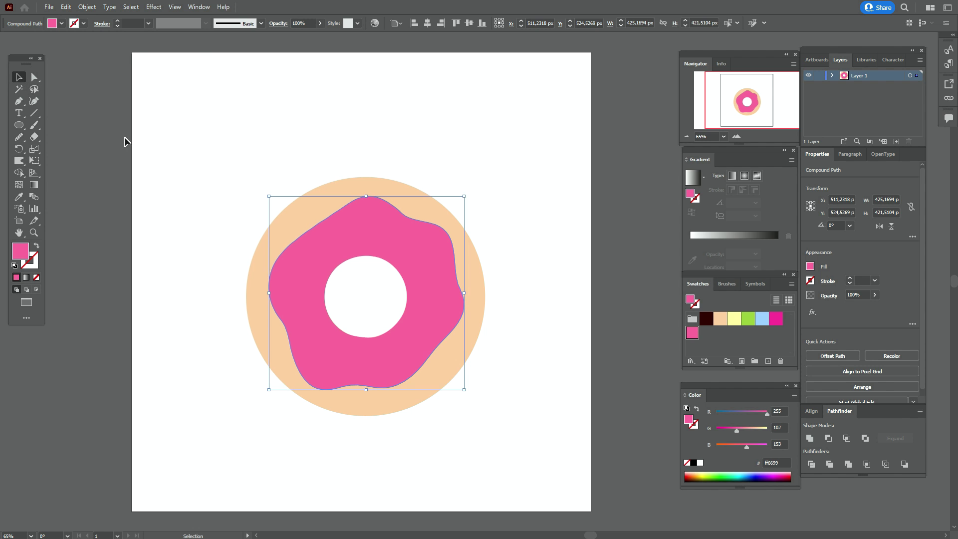
left_click(124, 142)
Display the 3D and Materials settings and move the pink icing off the peach ring to the artboard's upper-left corner.
key("h")
left_click_drag(260, 231, 183, 227)
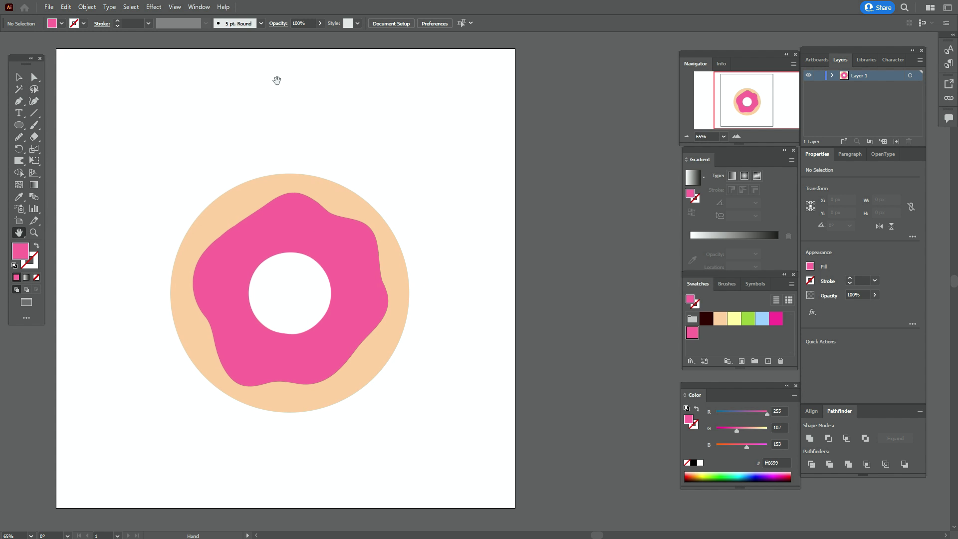
left_click(199, 6)
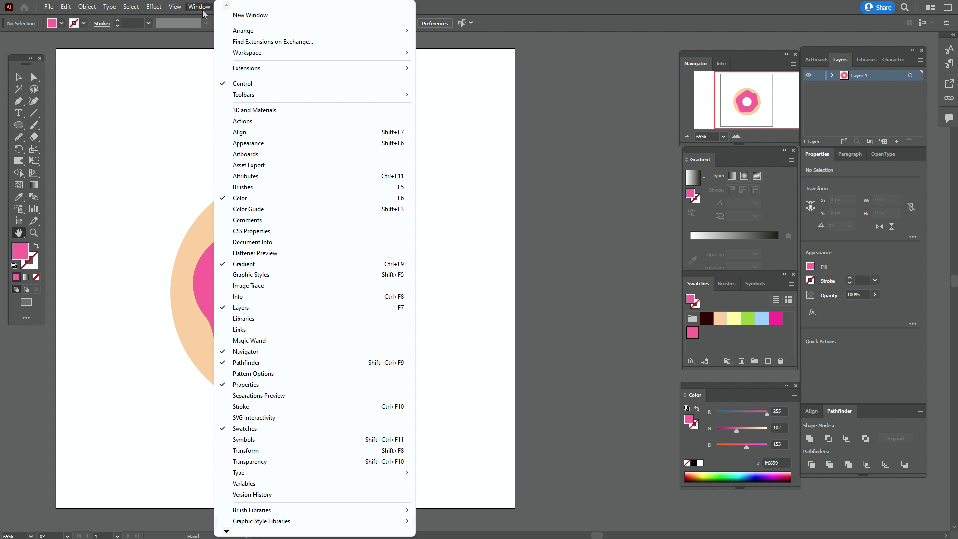
left_click(259, 111)
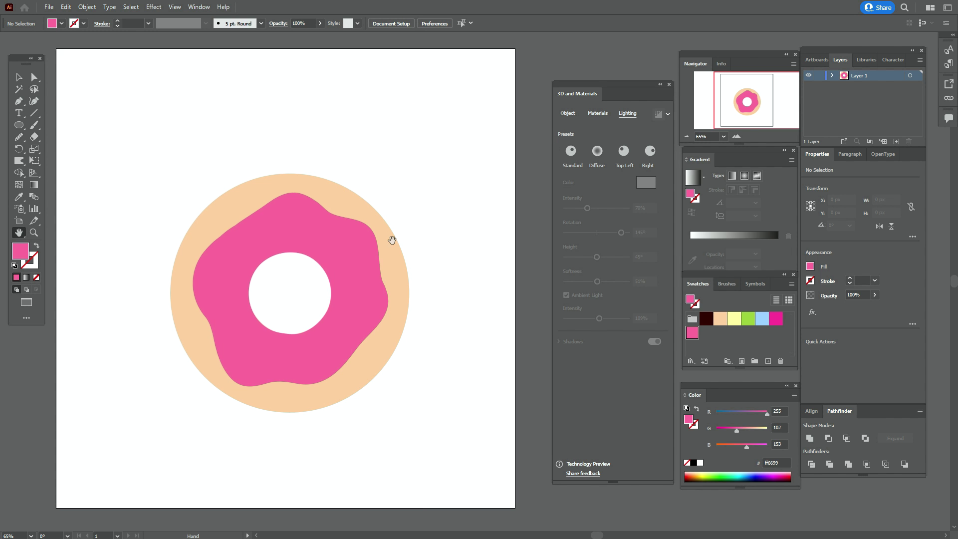
left_click(19, 78)
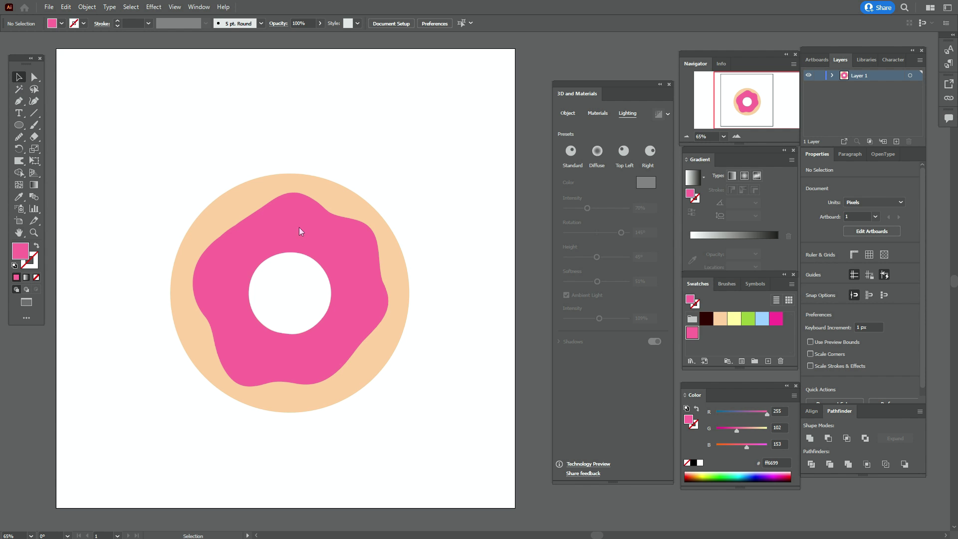
left_click_drag(316, 244, 131, 64)
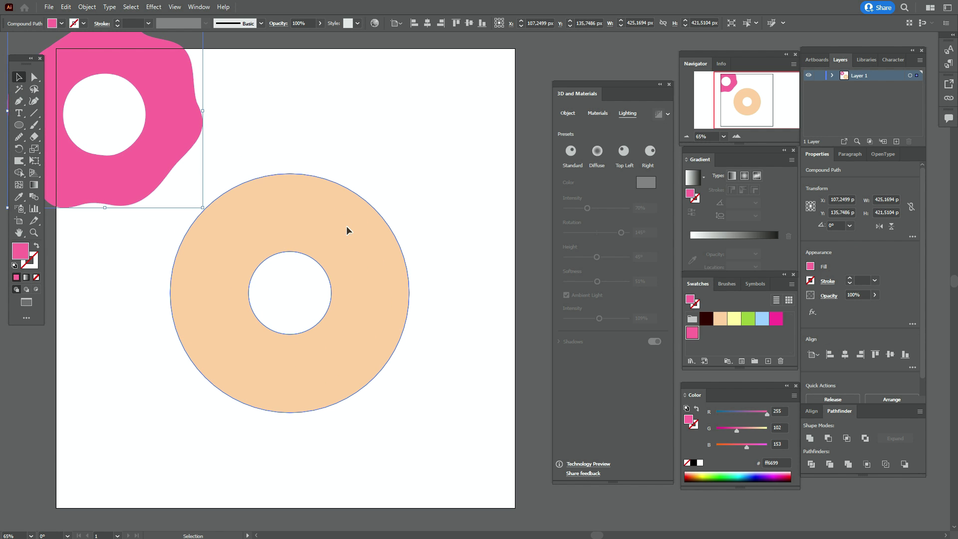
Apply the 3D Inflate effect to the peach ring with 76% volume, inflated on both sides.
left_click(348, 230)
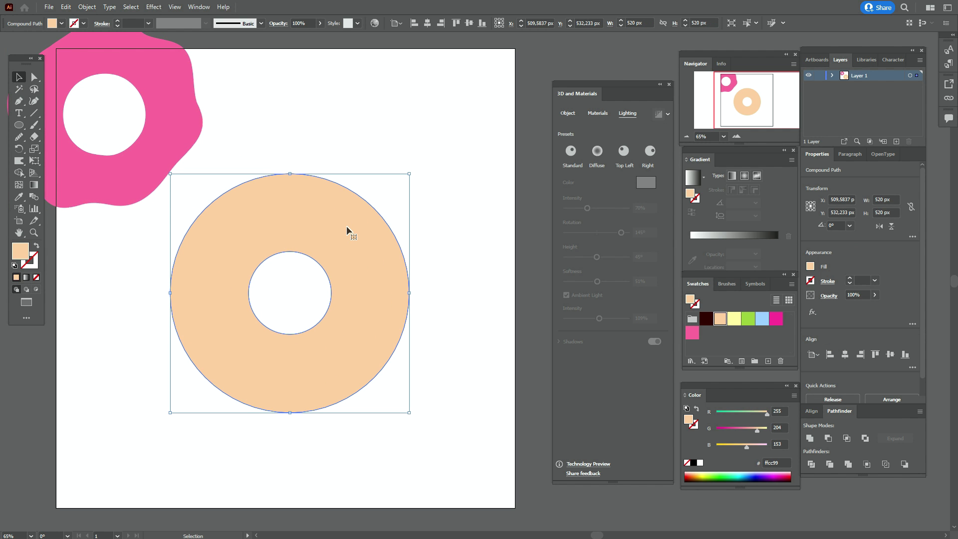
left_click(570, 114)
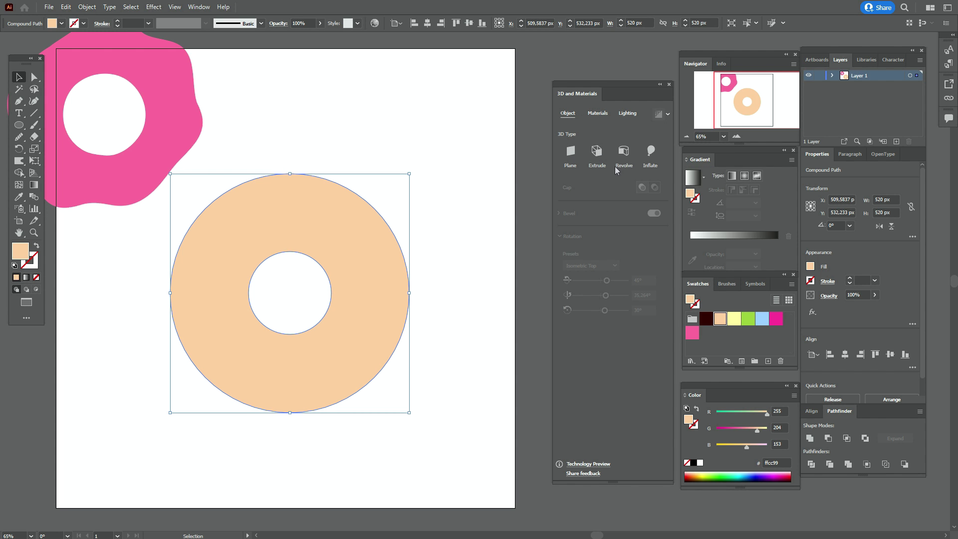
left_click(649, 154)
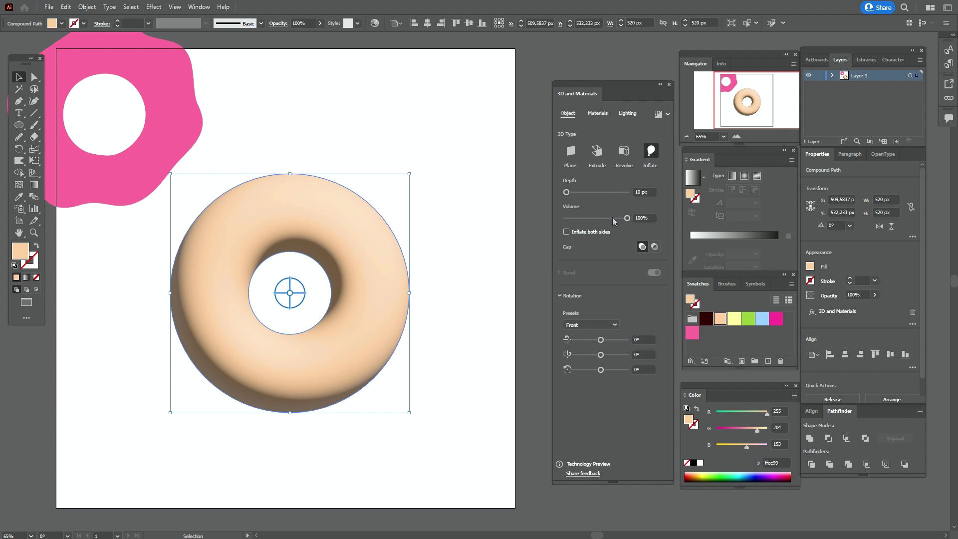
left_click_drag(627, 218, 613, 220)
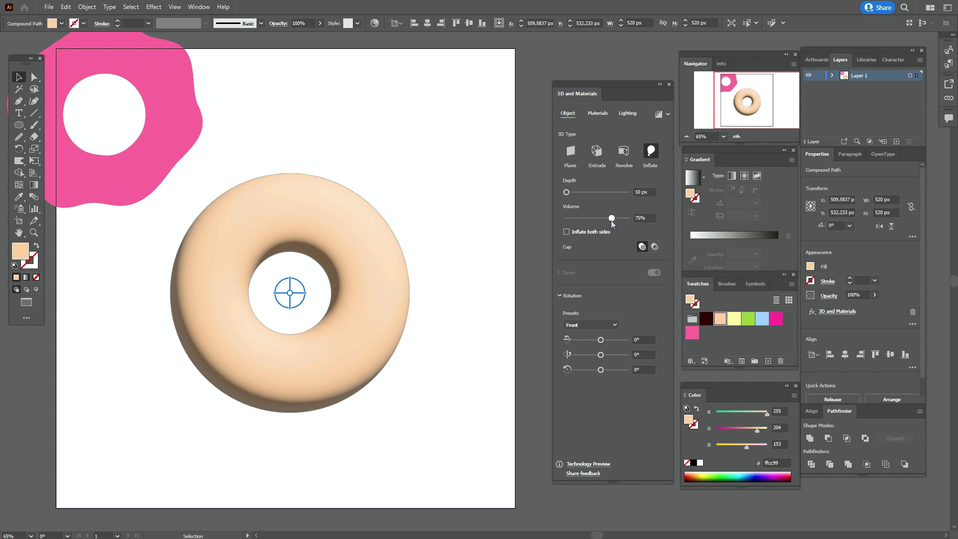
left_click_drag(612, 220, 612, 221)
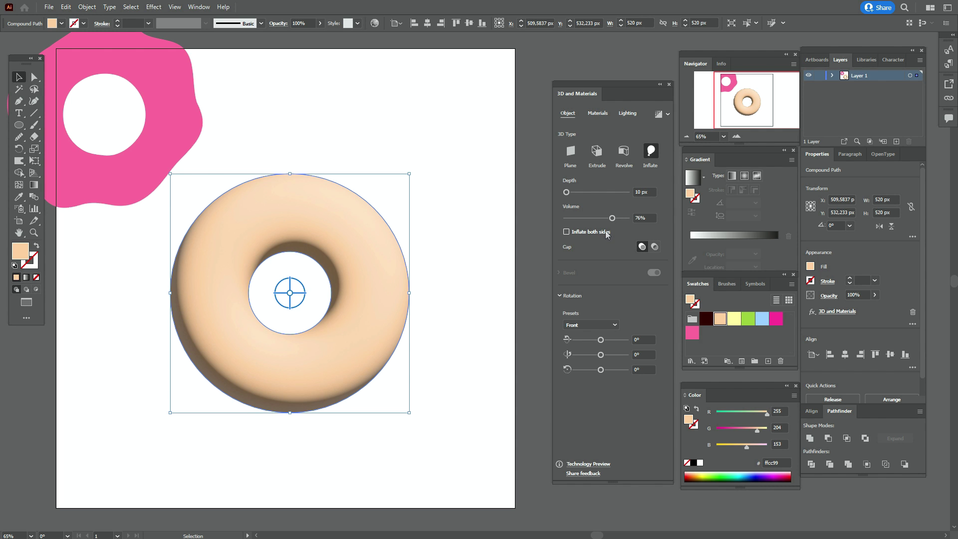
left_click(607, 233)
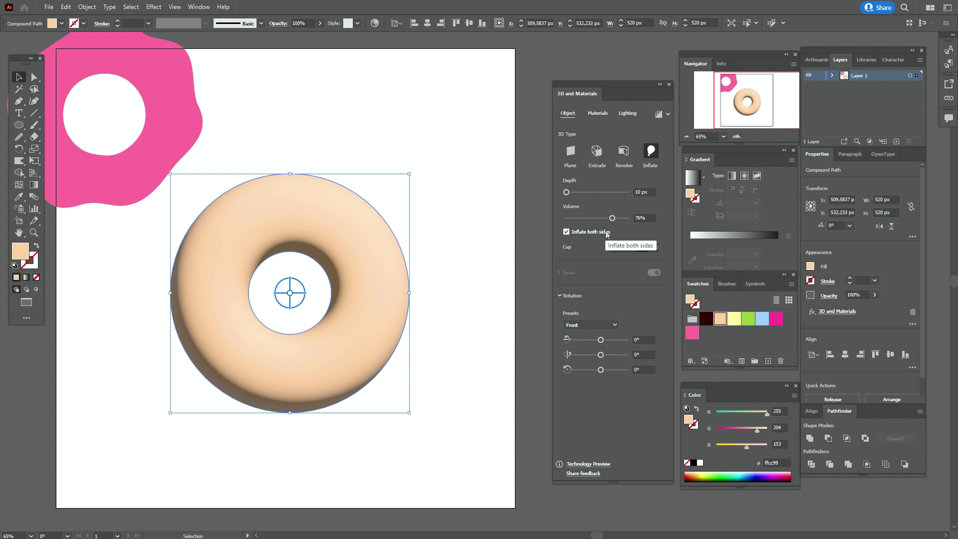
Rotate the inflated peach ring with the Isometric Top preset and render it with ray tracing.
left_click(615, 325)
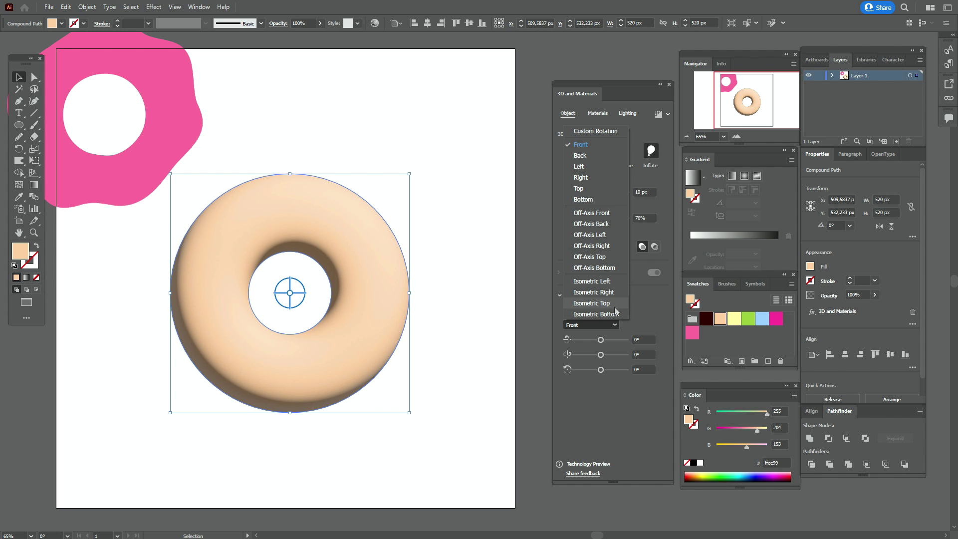
left_click(615, 306)
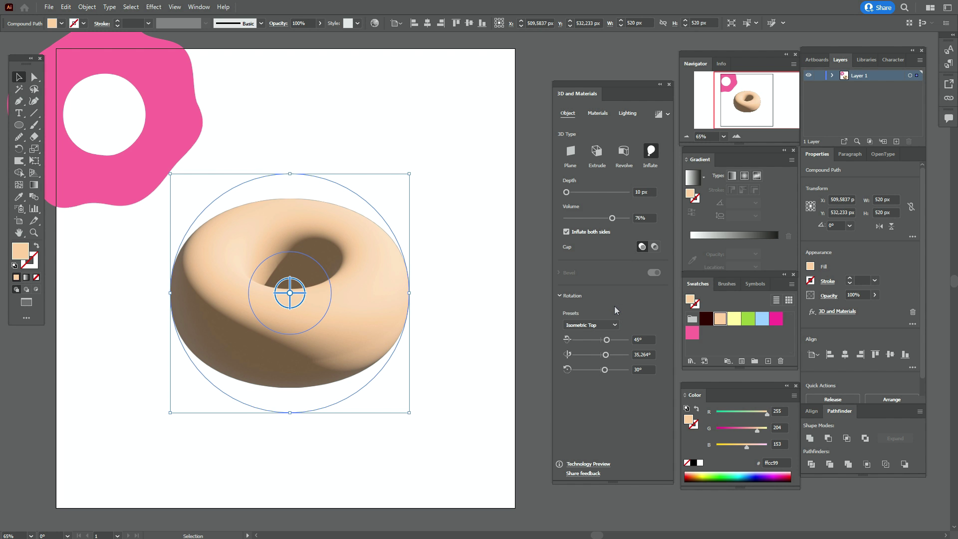
left_click(661, 115)
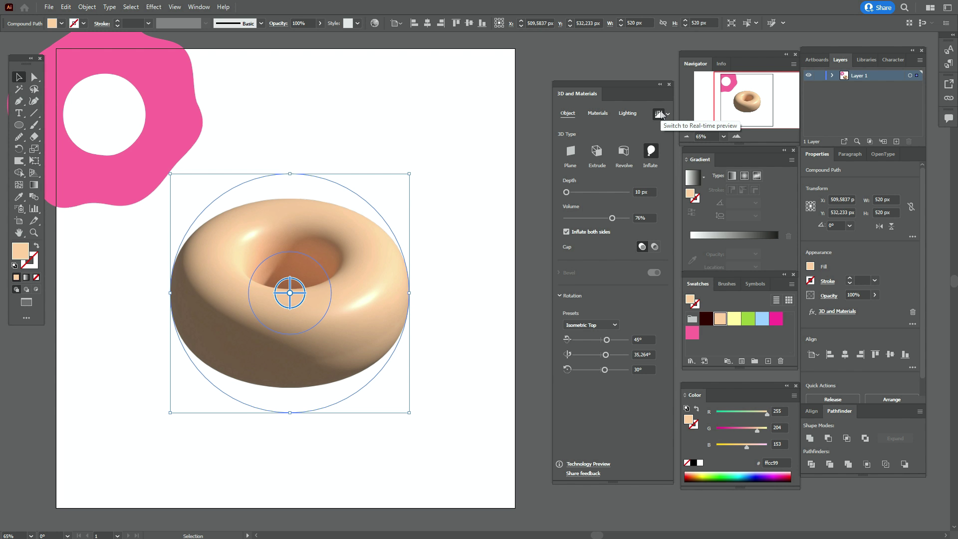
Set the peach ring's material roughness to 0,21 and leave its metallic value at 0.
left_click(598, 114)
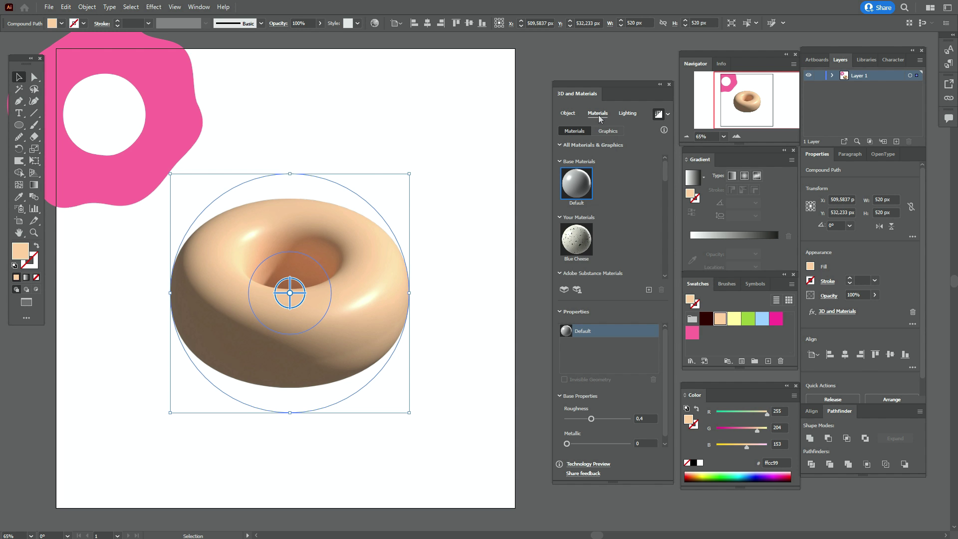
left_click(644, 419)
type("0,21")
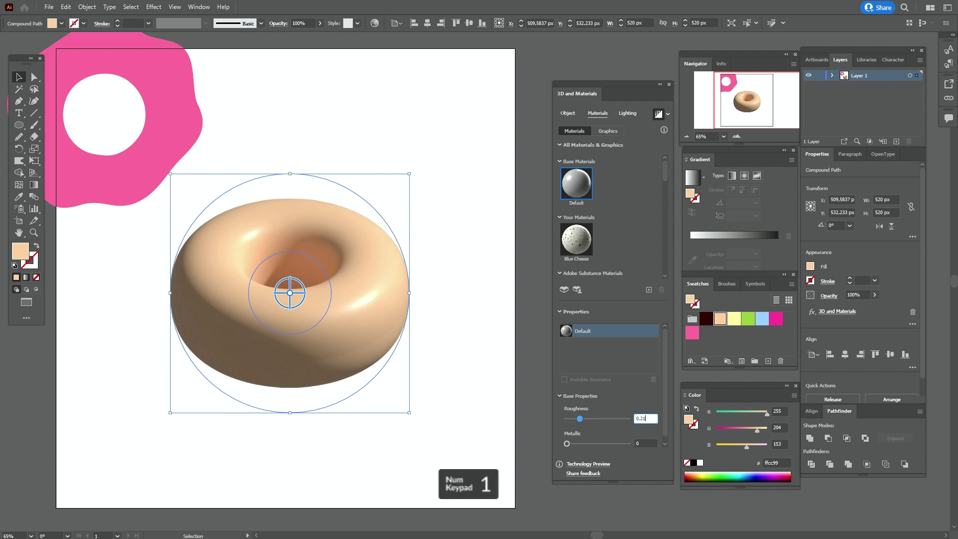
left_click(644, 442)
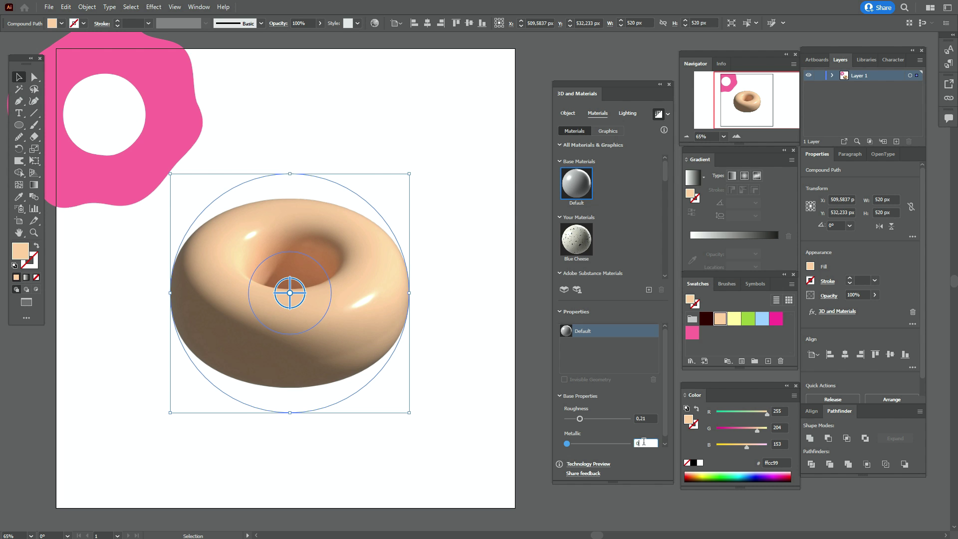
Set the peach ring's light softness to 52% and its ambient light intensity to 110%.
left_click(632, 114)
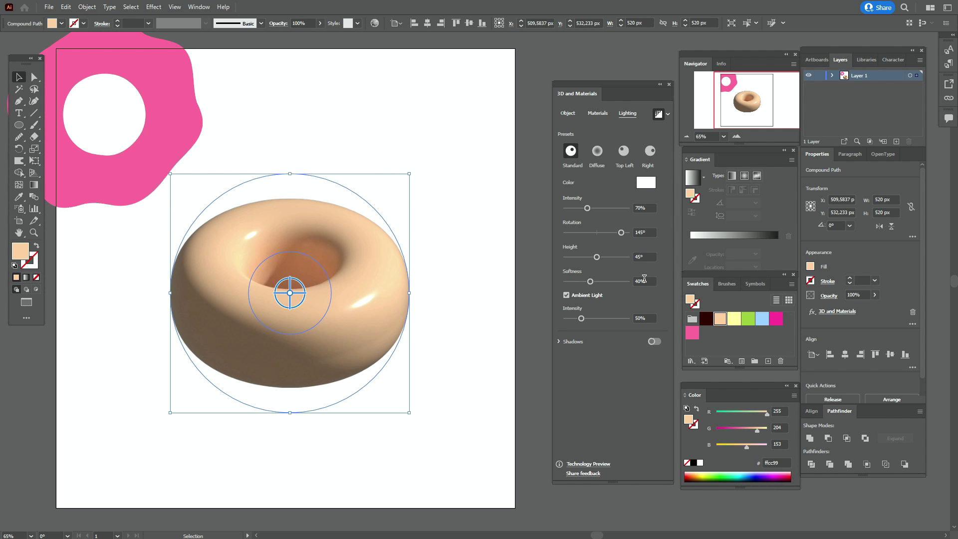
left_click_drag(591, 282, 594, 282)
left_click_drag(585, 320, 598, 322)
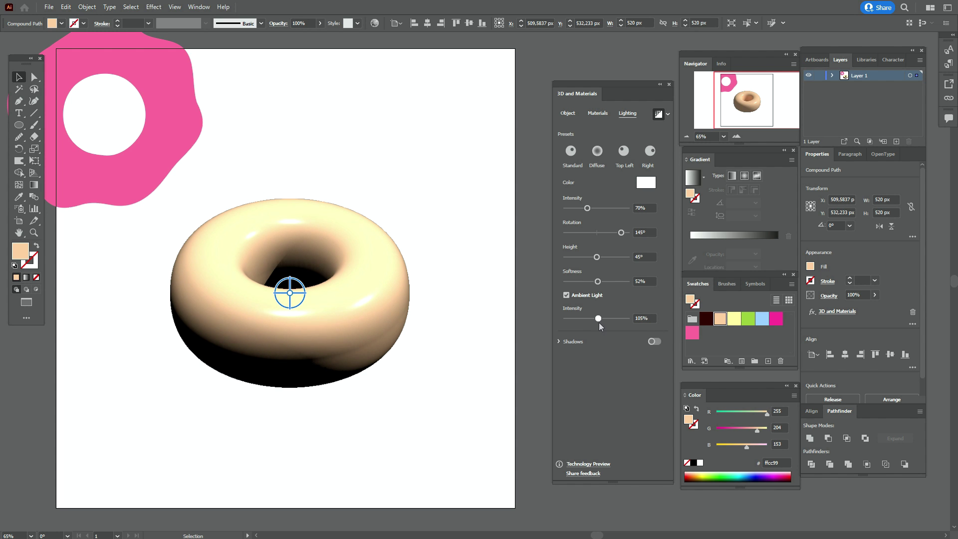
left_click_drag(601, 323, 602, 325)
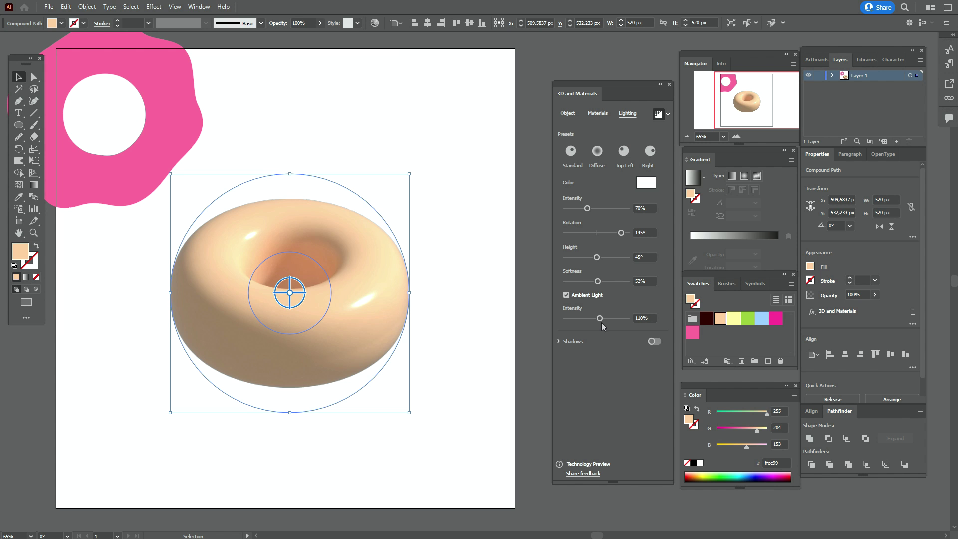
Add a shadow behind the peach donut with shadow bounds of 308%.
left_click(560, 342)
left_click(660, 341)
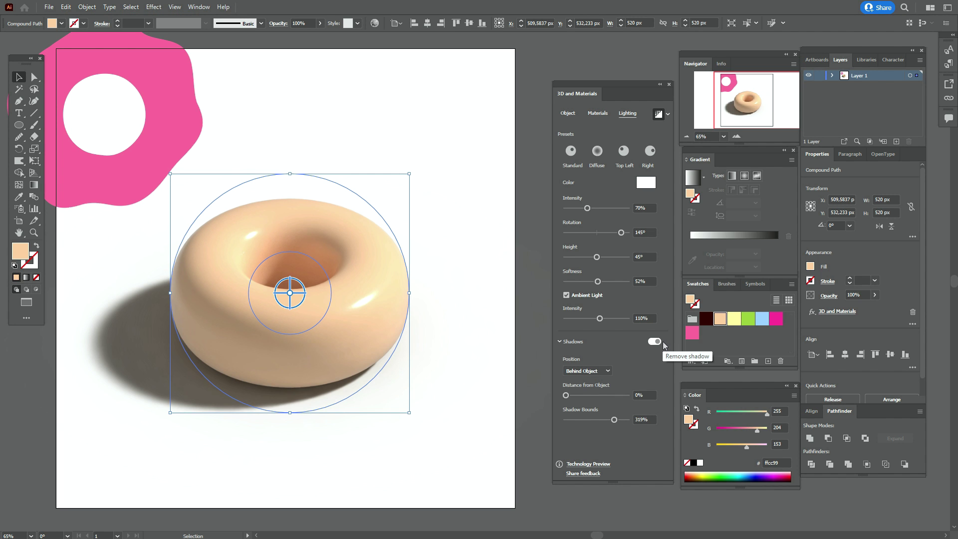
left_click(641, 420)
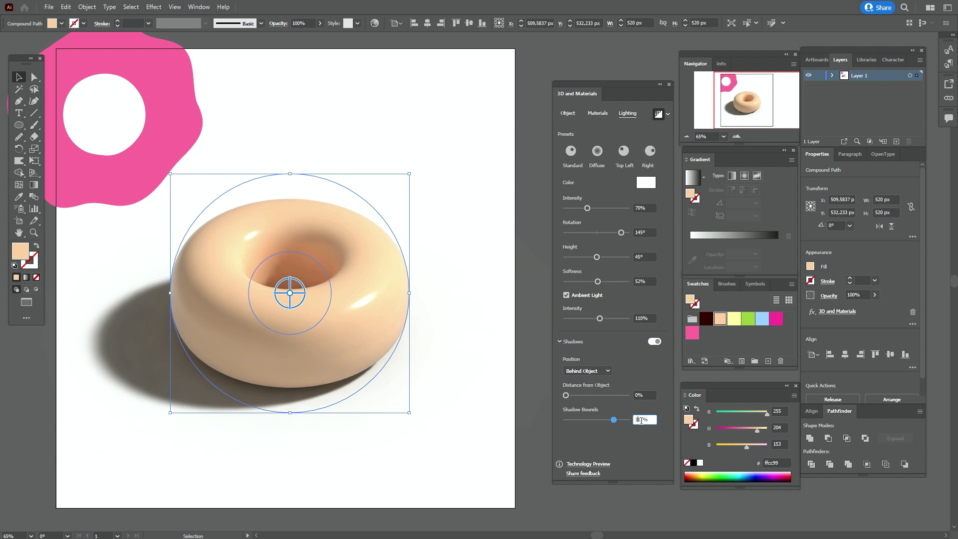
key("Return")
type("308")
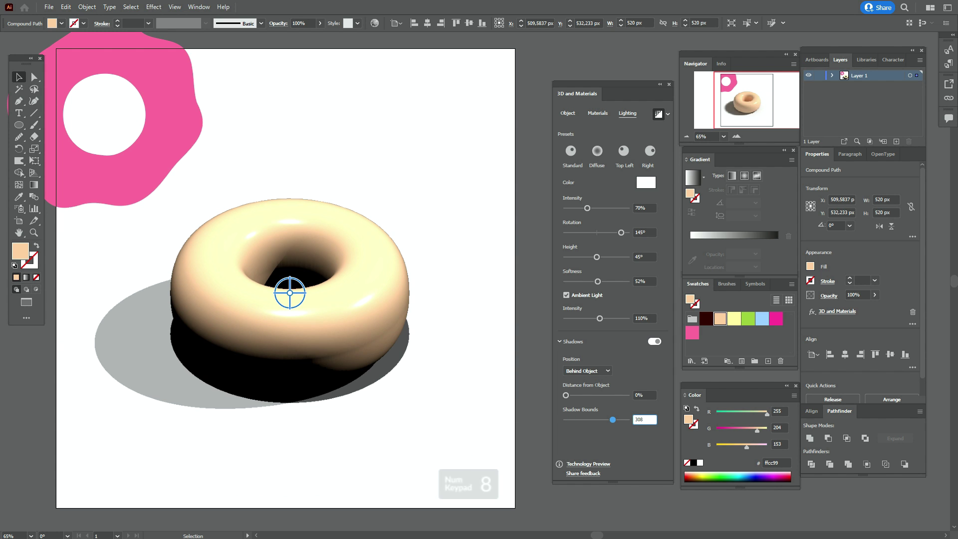
key("Return")
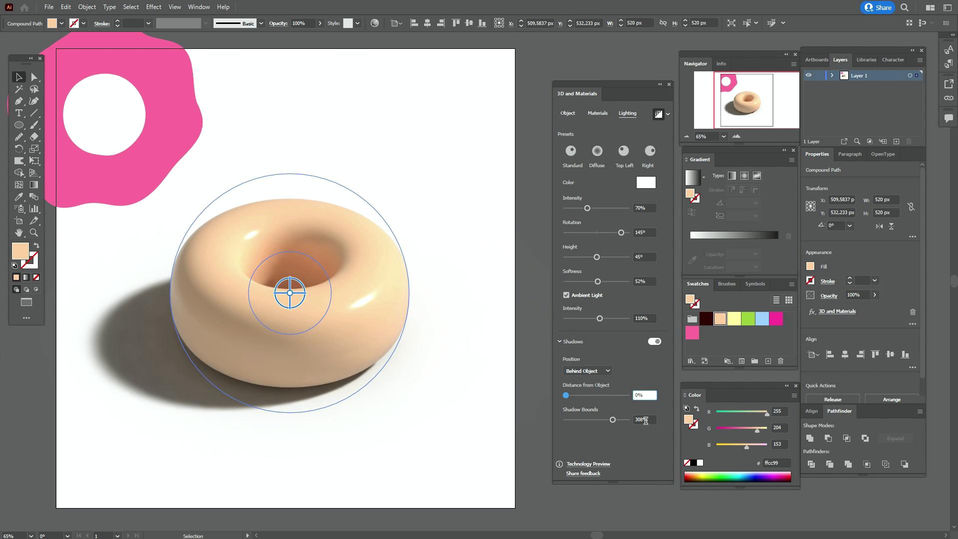
Move the flat pink icing back over the 3D peach donut.
left_click(511, 449)
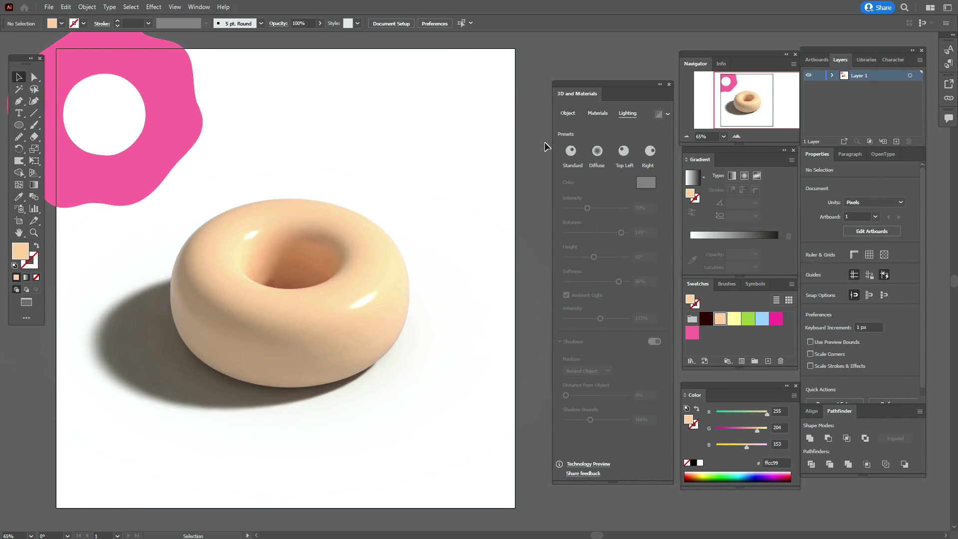
left_click_drag(170, 71, 358, 228)
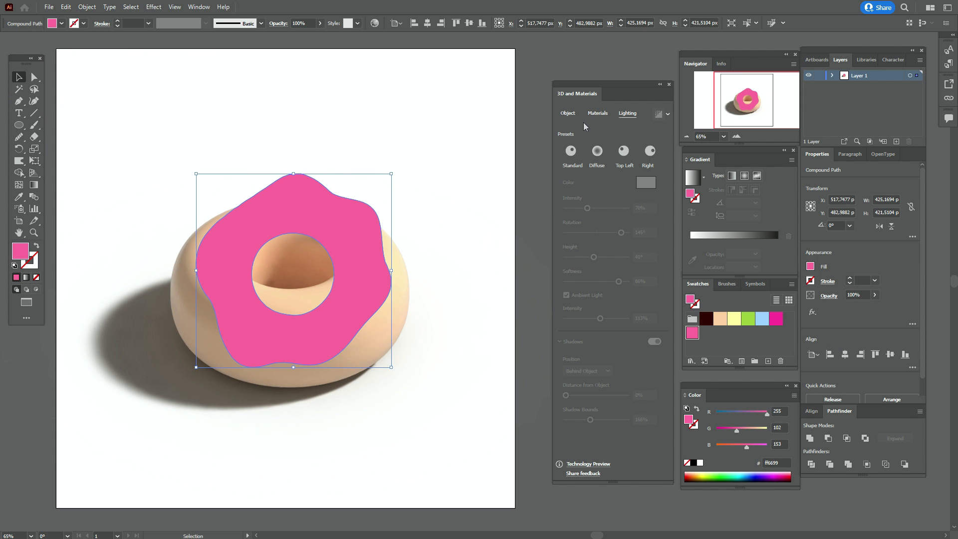
Inflate the pink icing in 3D with 40% volume, the Isometric Top rotation and ray-traced rendering.
left_click(568, 114)
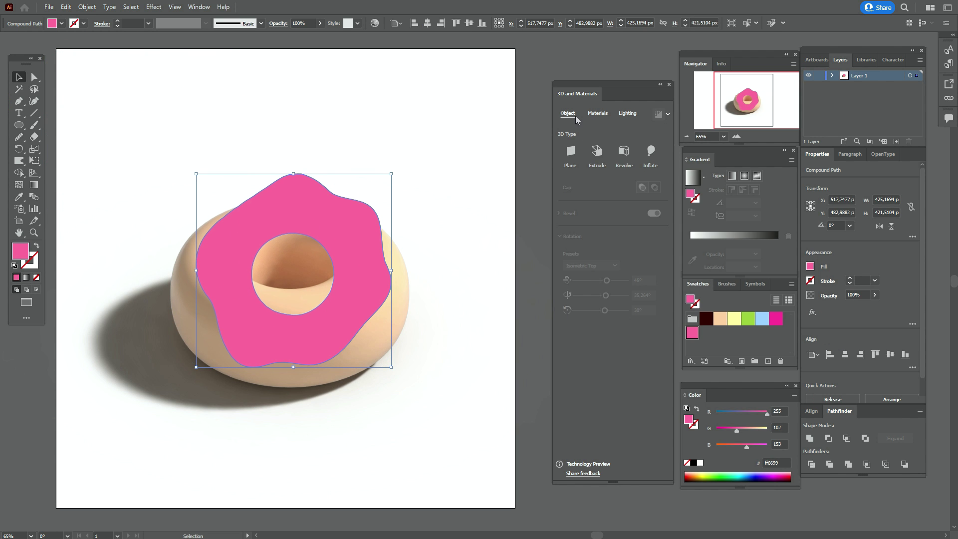
left_click(658, 157)
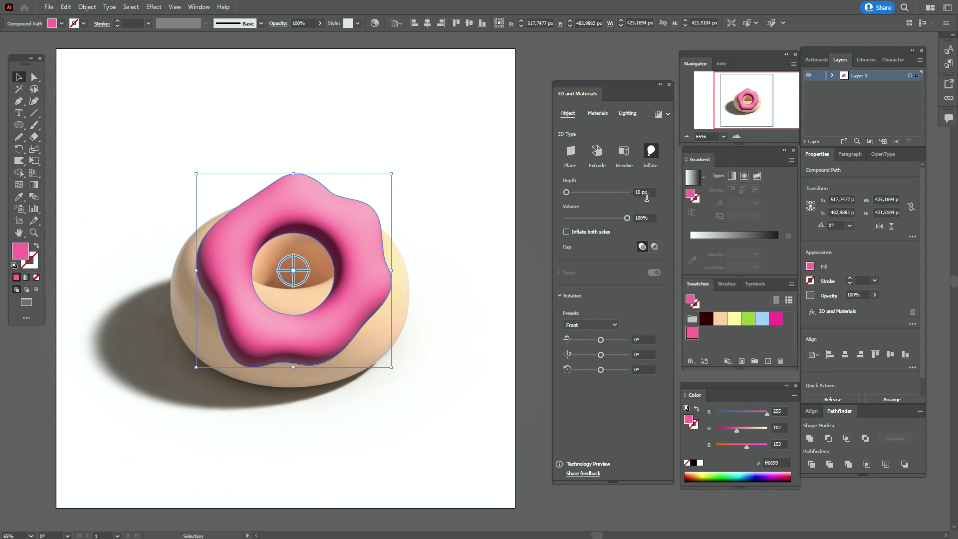
left_click_drag(627, 219, 588, 225)
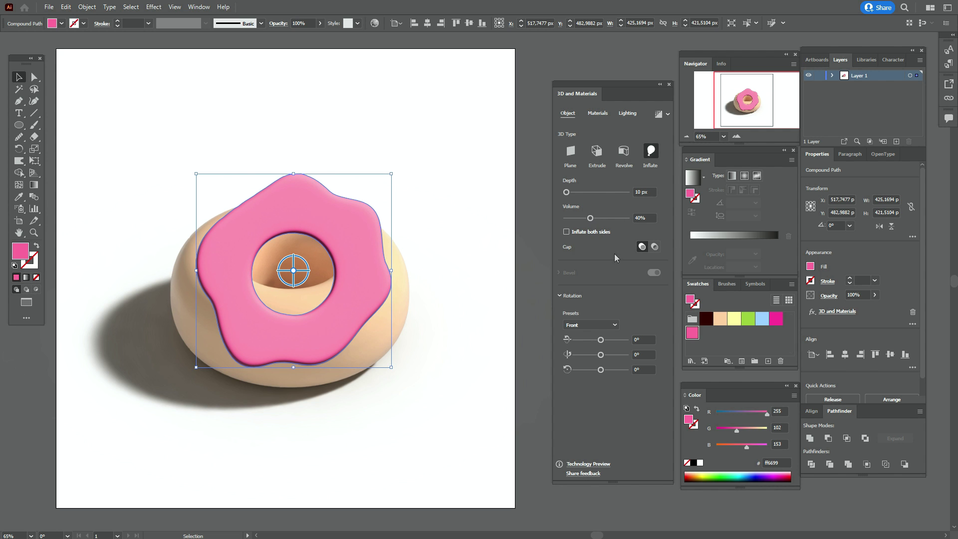
left_click(614, 326)
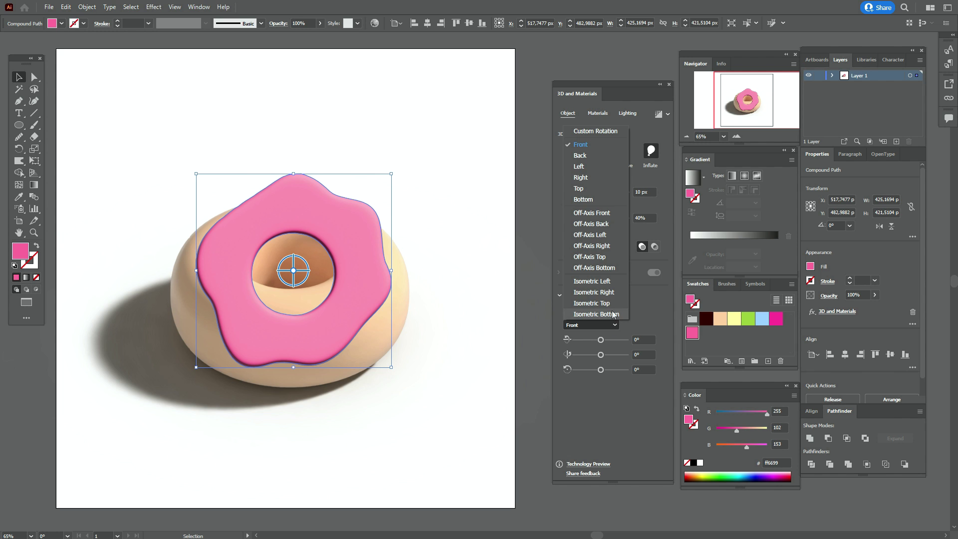
left_click(616, 302)
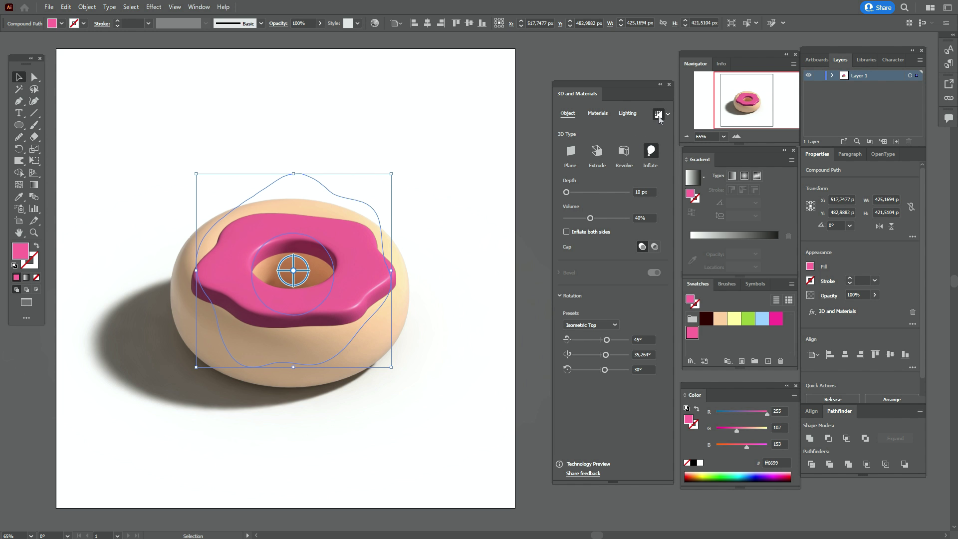
Lower the pink icing's material roughness and display its lighting settings.
left_click(600, 115)
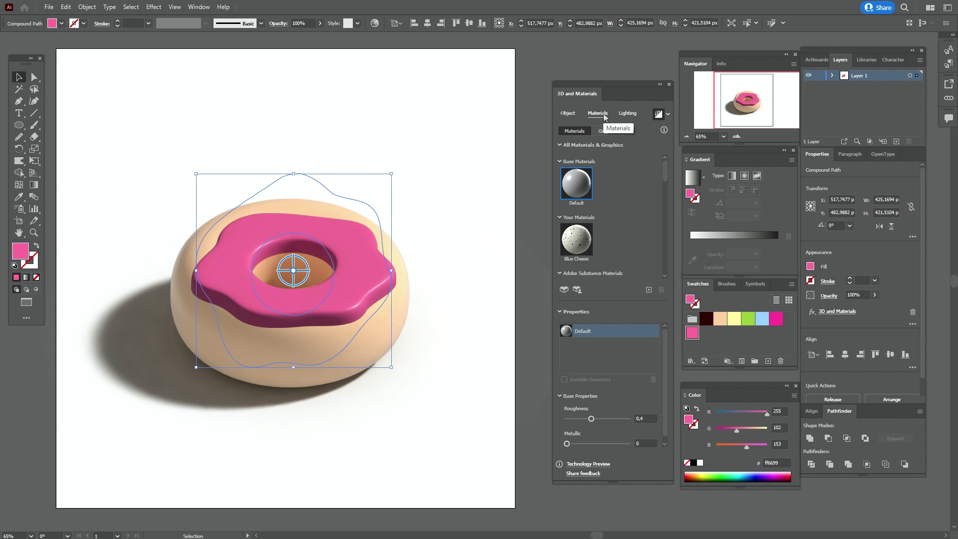
left_click(642, 420)
type("2")
left_click(627, 114)
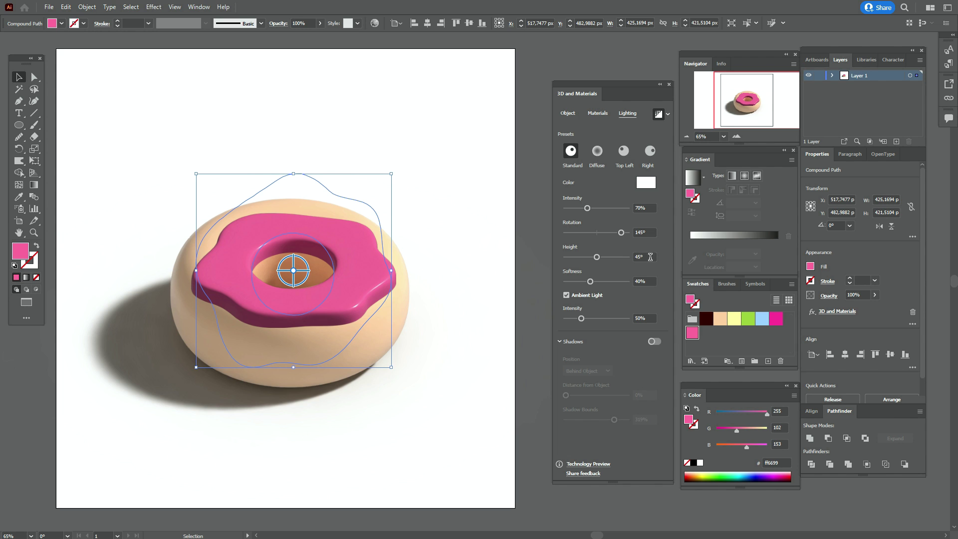
Set the pink icing's lighting to 41° height, 84% softness and 113% ambient light intensity.
left_click(639, 258)
type("1")
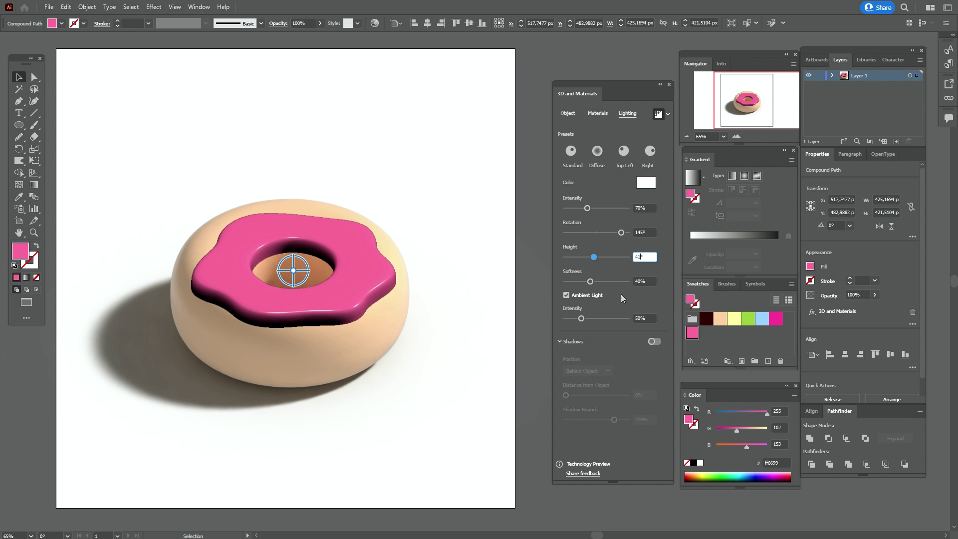
left_click(594, 288)
left_click(593, 284)
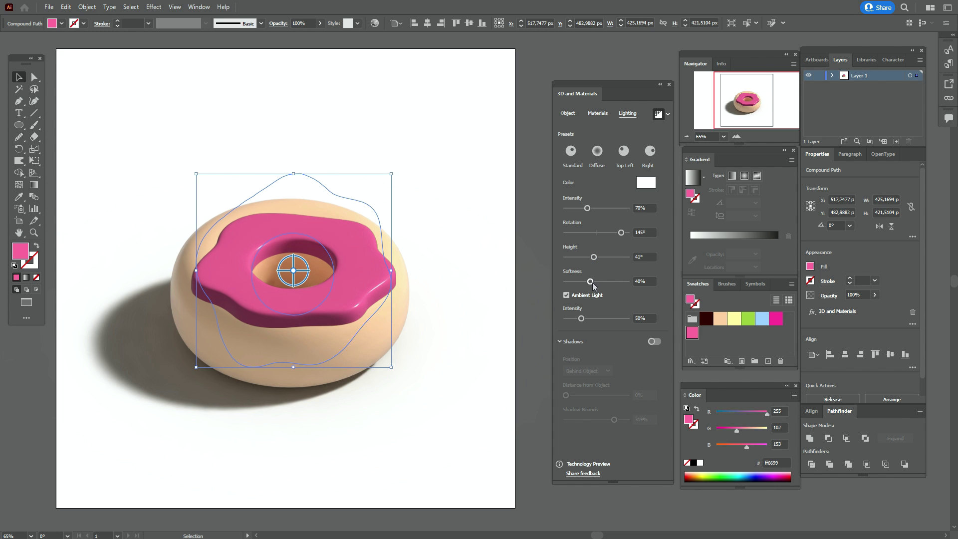
left_click_drag(593, 283, 598, 285)
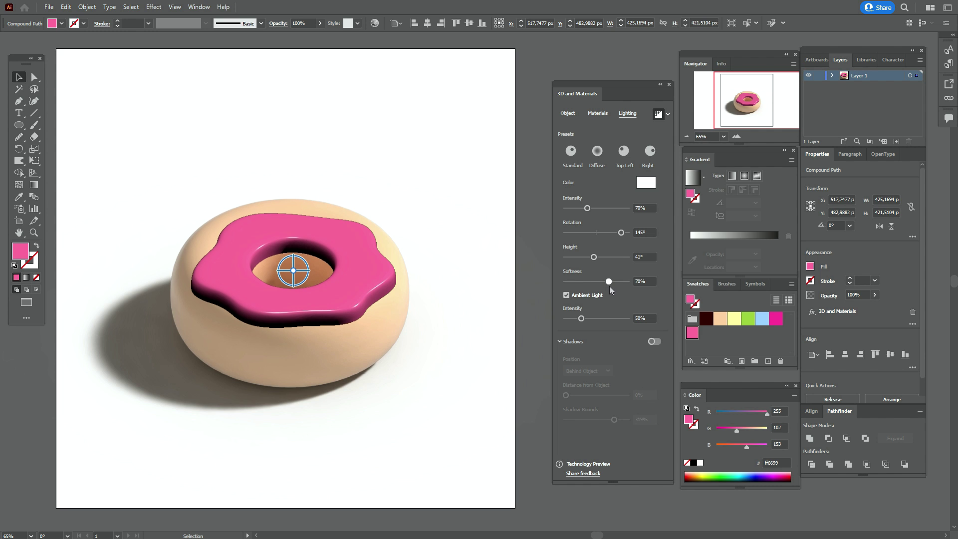
left_click_drag(615, 287, 618, 287)
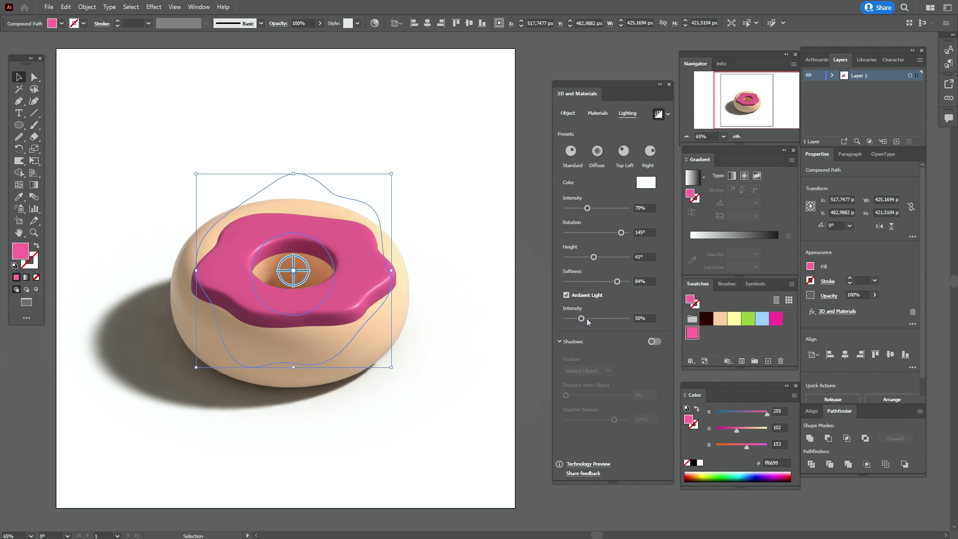
left_click_drag(584, 318, 601, 318)
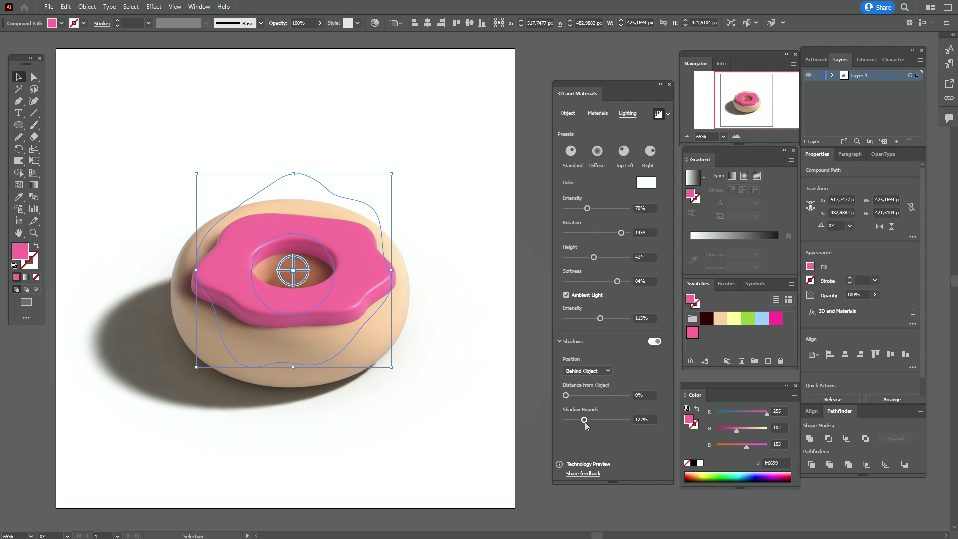
Give the pink icing a shadow behind it with 166% shadow bounds, and move the icing slightly up on the donut.
left_click(639, 419)
type("166")
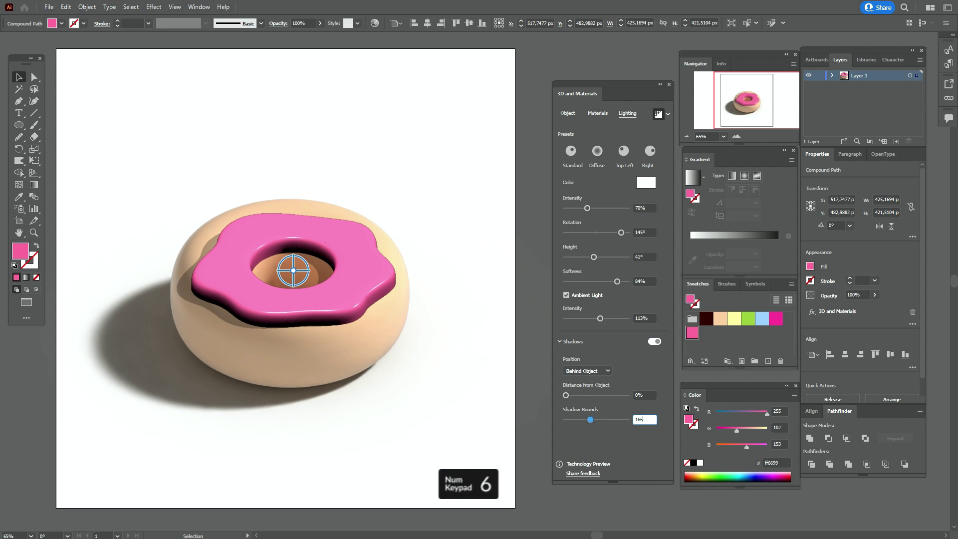
key("Return")
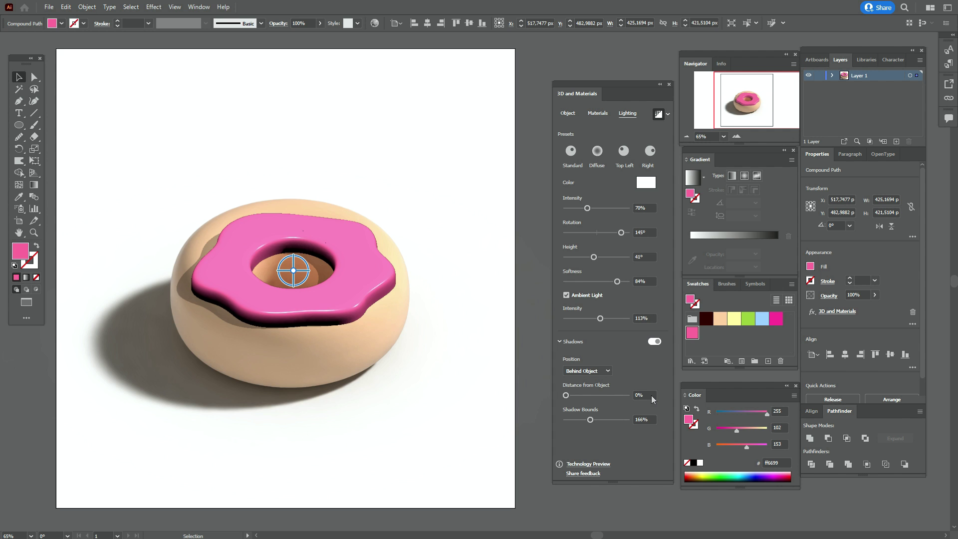
left_click(652, 395)
left_click_drag(341, 305, 340, 294)
left_click(424, 303)
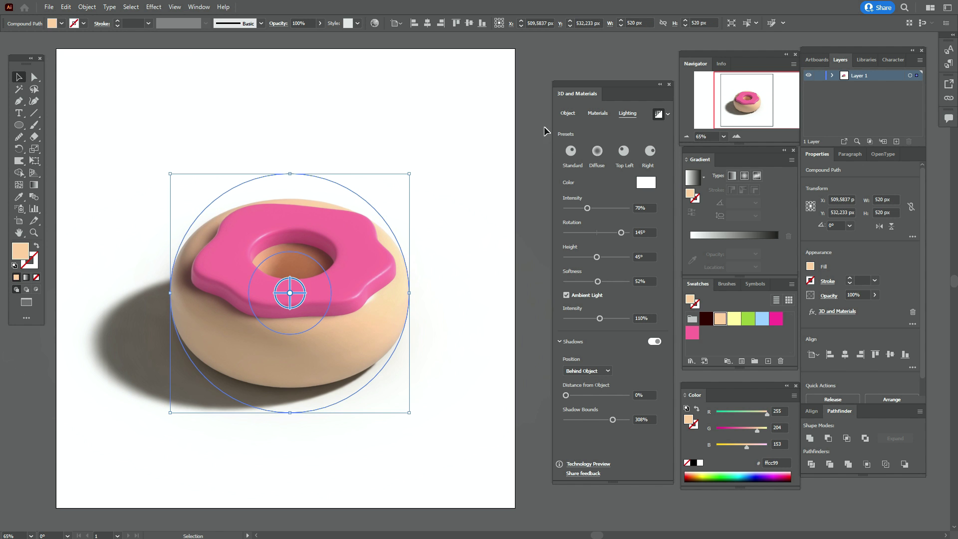
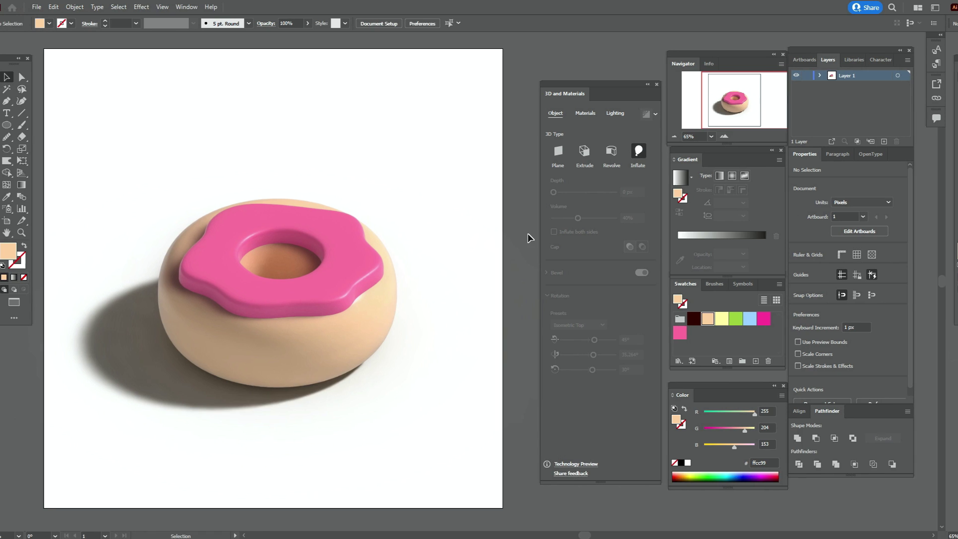
Warp the pink icing's outer edge into deeper waves and drips with the Warp tool.
left_click(331, 269)
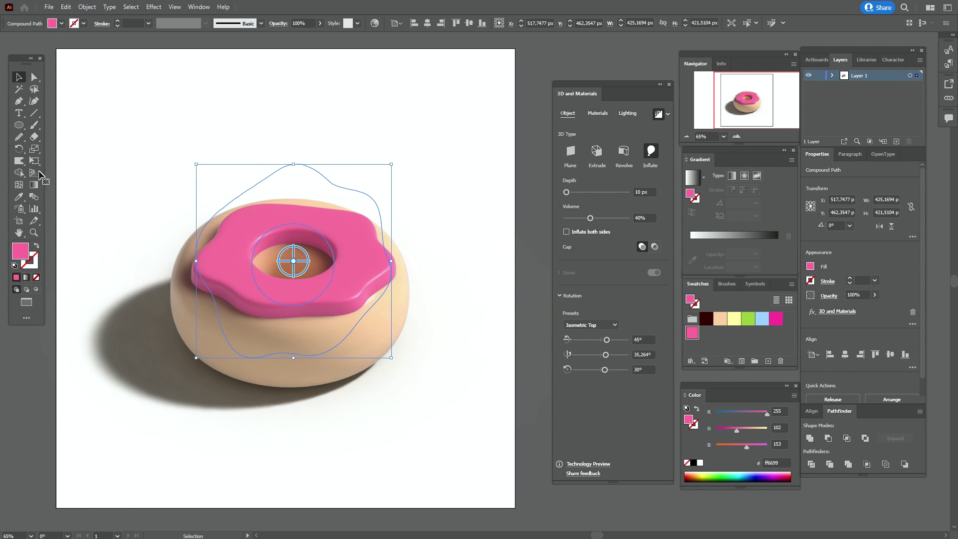
left_click(19, 161)
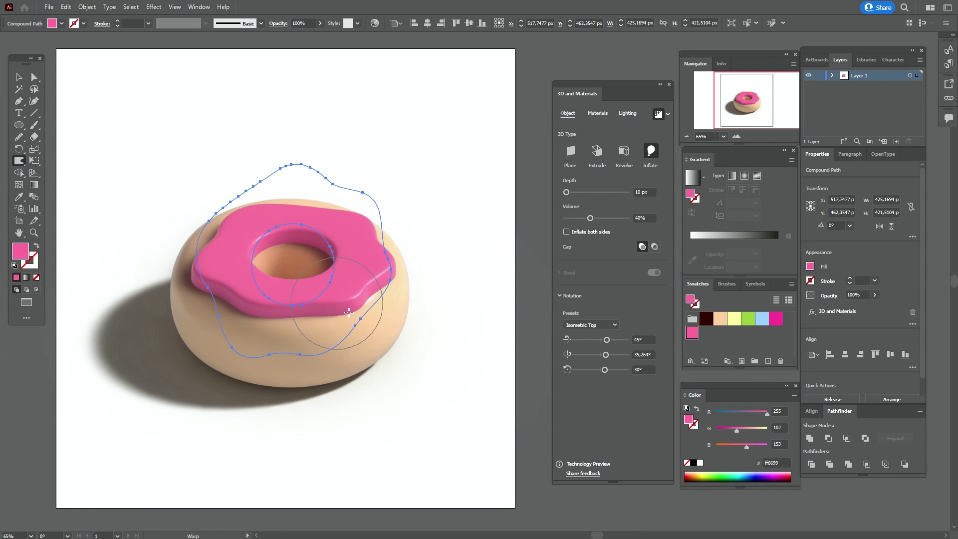
mouse_move(349, 313)
left_mouse_down()
mouse_move(382, 332)
mouse_move(392, 375)
left_mouse_up()
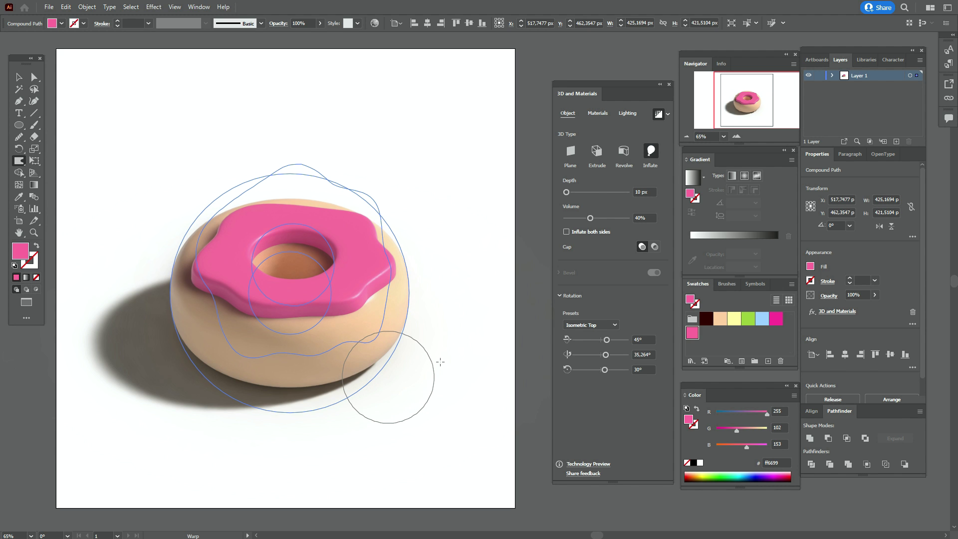
mouse_move(441, 362)
left_mouse_down()
mouse_move(405, 394)
mouse_move(310, 406)
mouse_move(374, 353)
mouse_move(366, 363)
left_mouse_up()
mouse_move(379, 264)
left_mouse_down()
mouse_move(438, 299)
mouse_move(423, 327)
left_mouse_up()
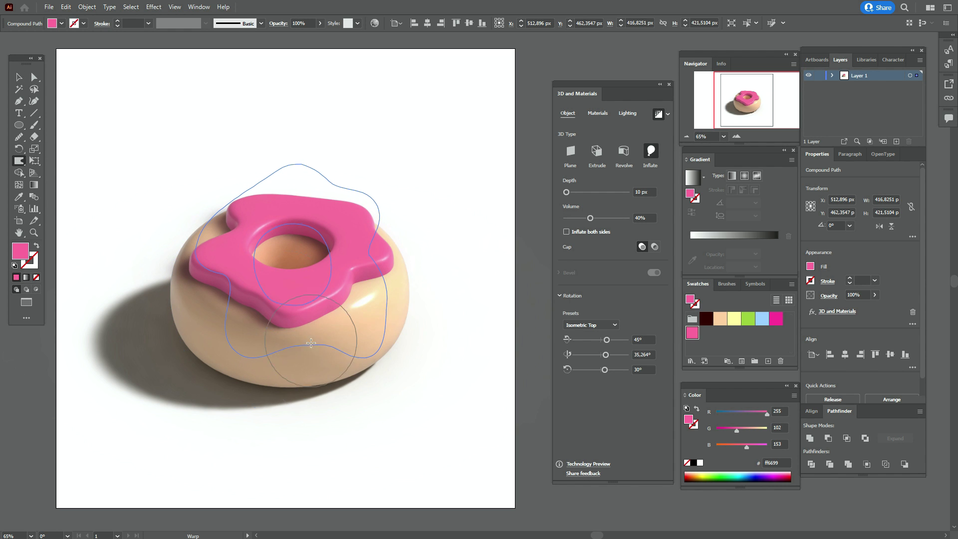
key("v")
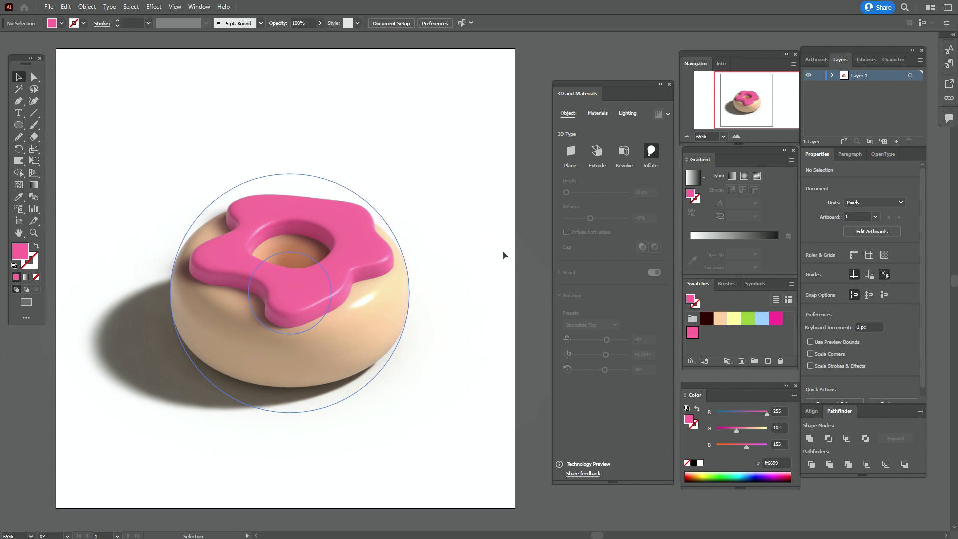
left_click_drag(387, 357, 443, 398)
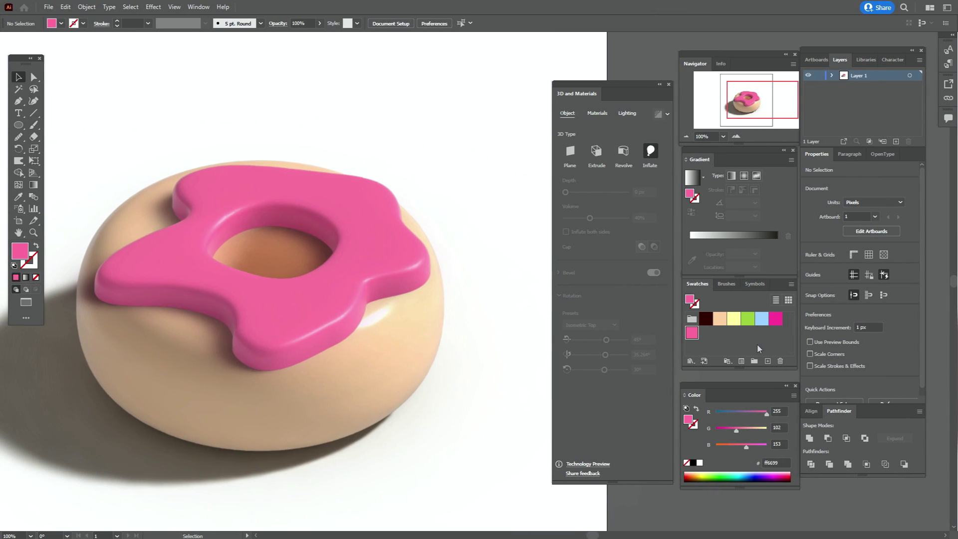
Draw a pale yellow (#ffff99) rectangular sprinkle about 37 × 6 px and place copies of it across the icing.
left_click(734, 319)
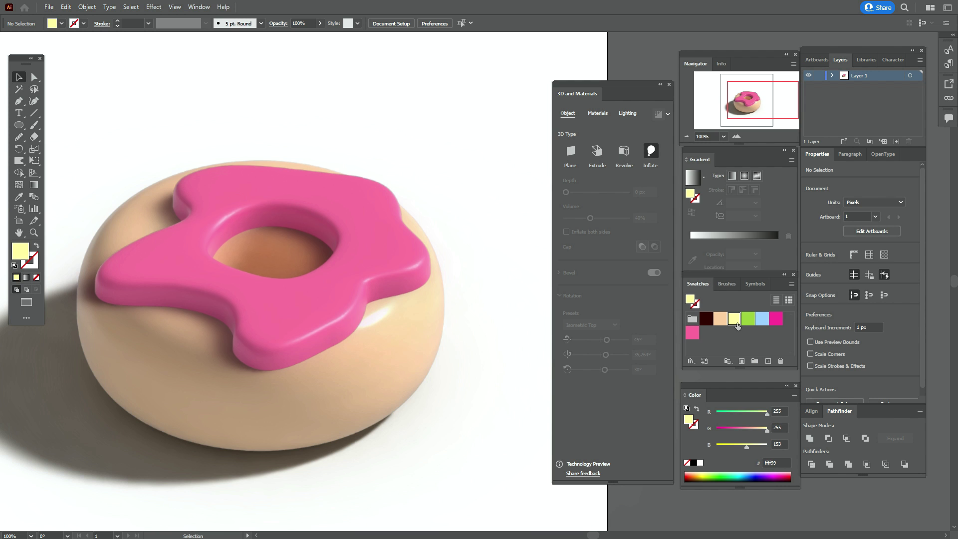
left_click_drag(20, 127, 55, 123)
left_click_drag(187, 100, 213, 105)
left_click(19, 78)
left_click_drag(208, 103, 360, 177)
Rotate several yellow sprinkles to varied angles and nudge the one beside the donut hole into place.
left_click(231, 190)
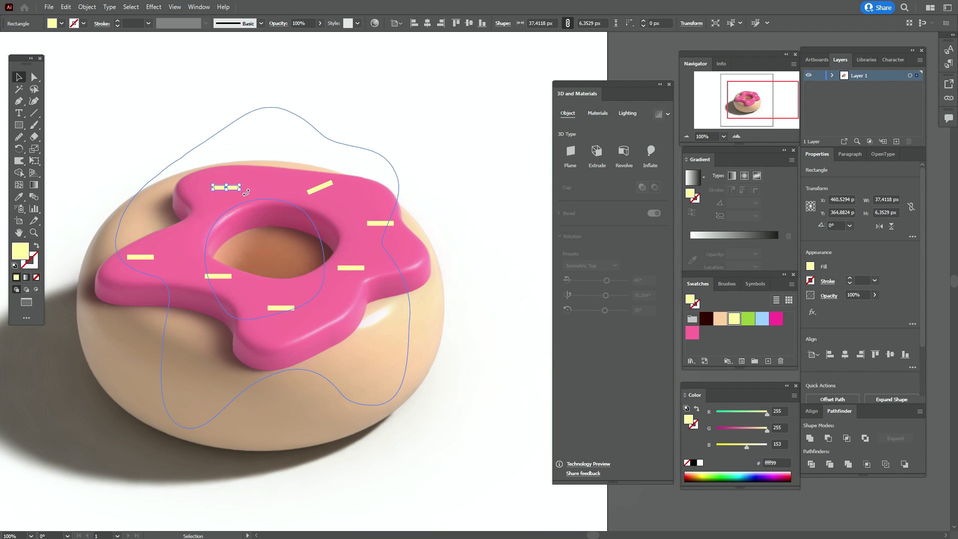
left_click_drag(245, 197, 258, 213)
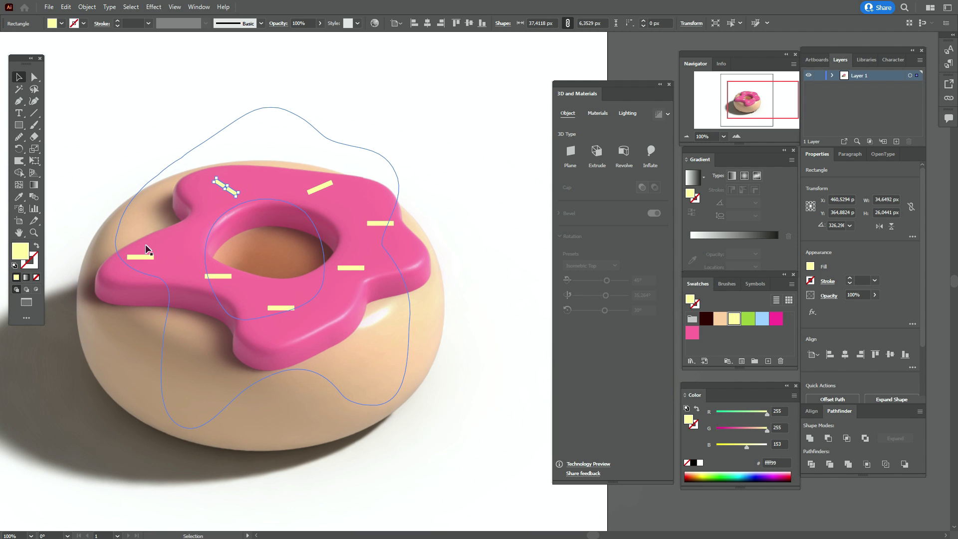
left_click_drag(158, 261, 197, 233)
left_click(224, 276)
left_click_drag(237, 280, 235, 289)
left_click(277, 310)
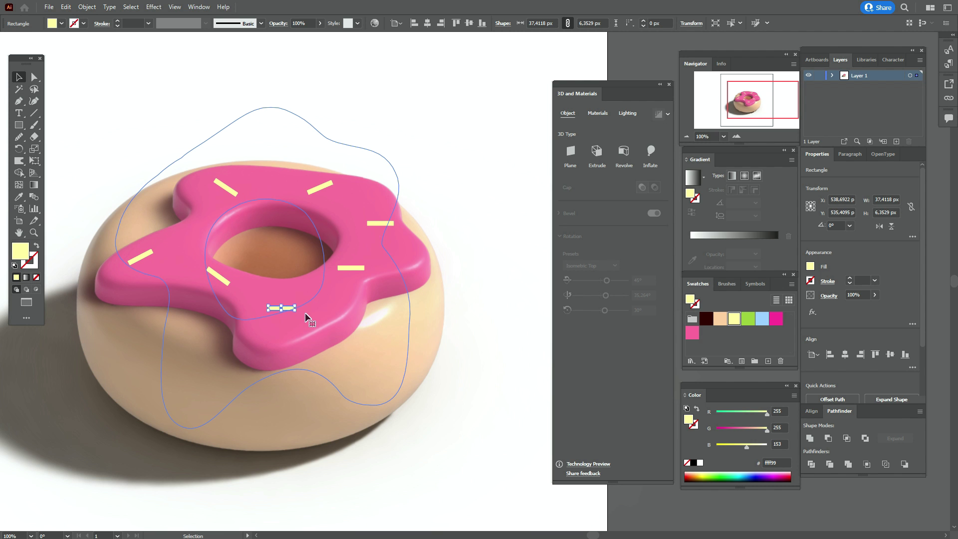
left_click(324, 301)
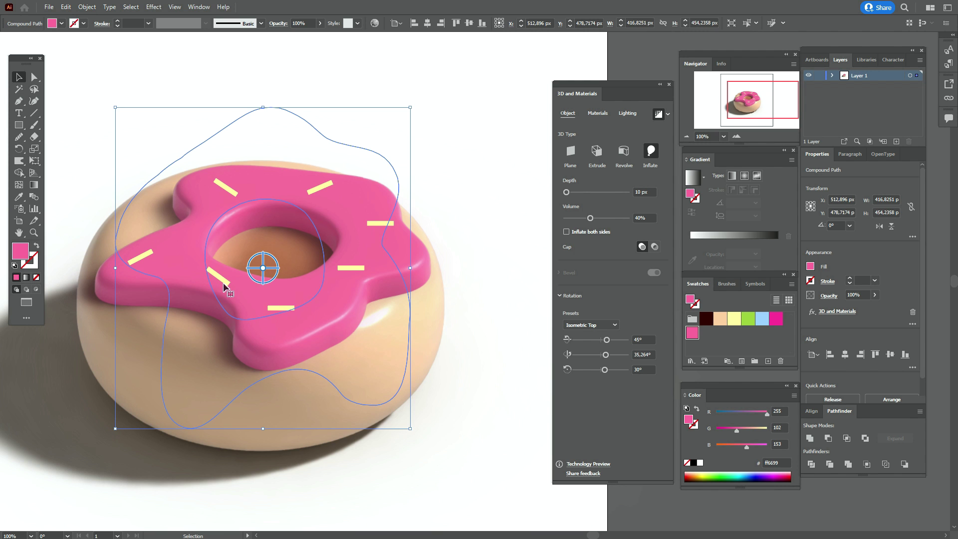
left_click_drag(222, 286, 217, 283)
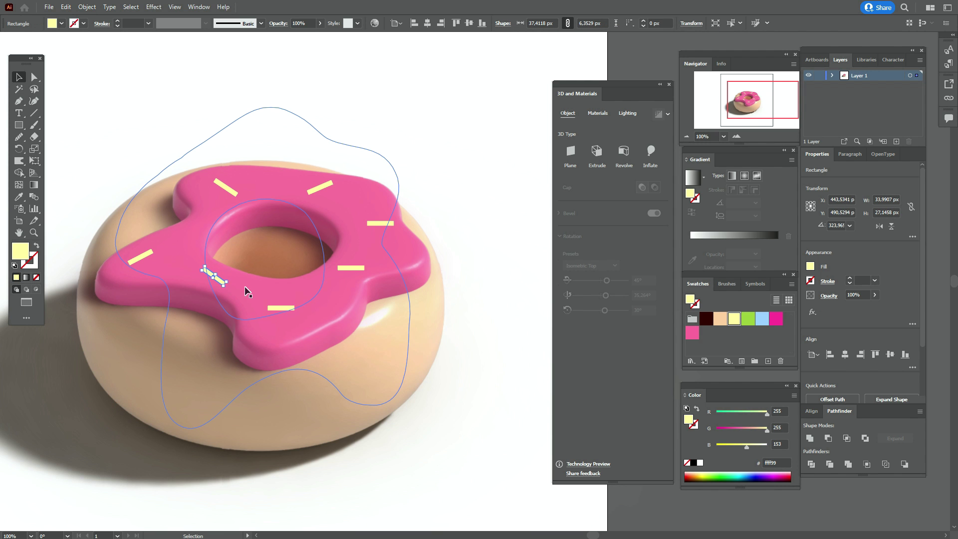
Recolor some bar sprinkles light blue and magenta, and scatter small light blue, yellow and magenta dots over the icing.
left_click(351, 268)
left_click(319, 187)
left_click_drag(19, 125, 54, 150)
mouse_move(169, 258)
left_mouse_down()
mouse_move(221, 199)
mouse_move(377, 245)
mouse_move(326, 295)
mouse_move(249, 288)
left_mouse_up()
left_click_drag(250, 288, 178, 236)
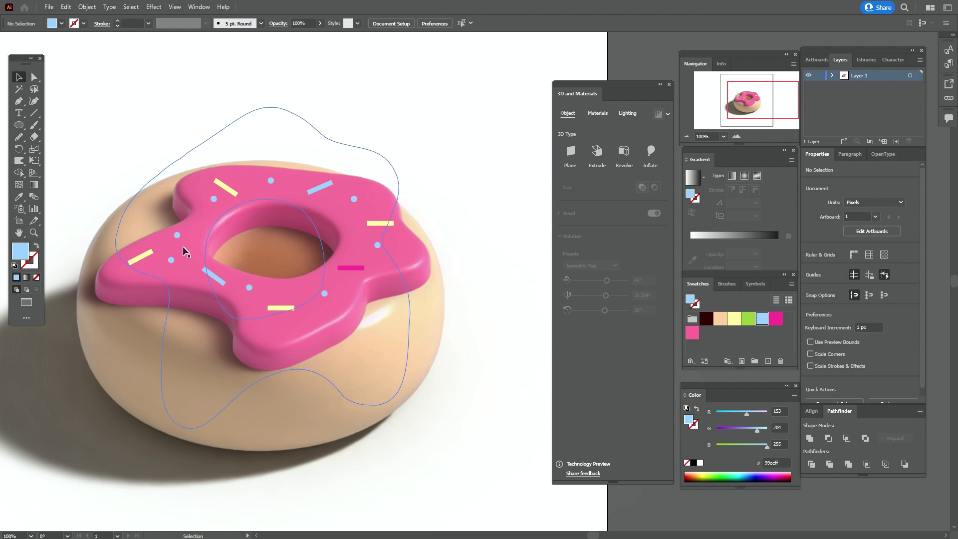
left_click(355, 199)
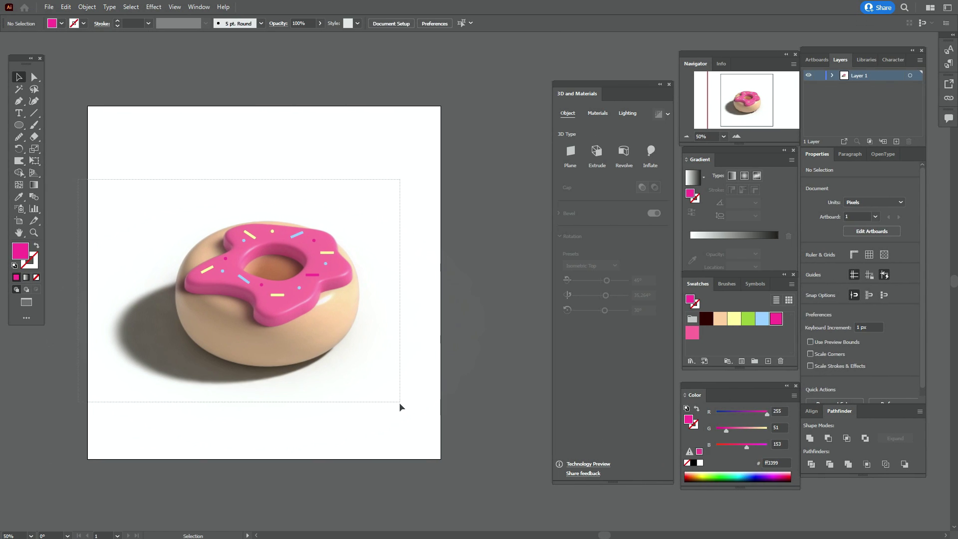
Move the whole decorated donut down and left on the artboard.
key("ctrl+a")
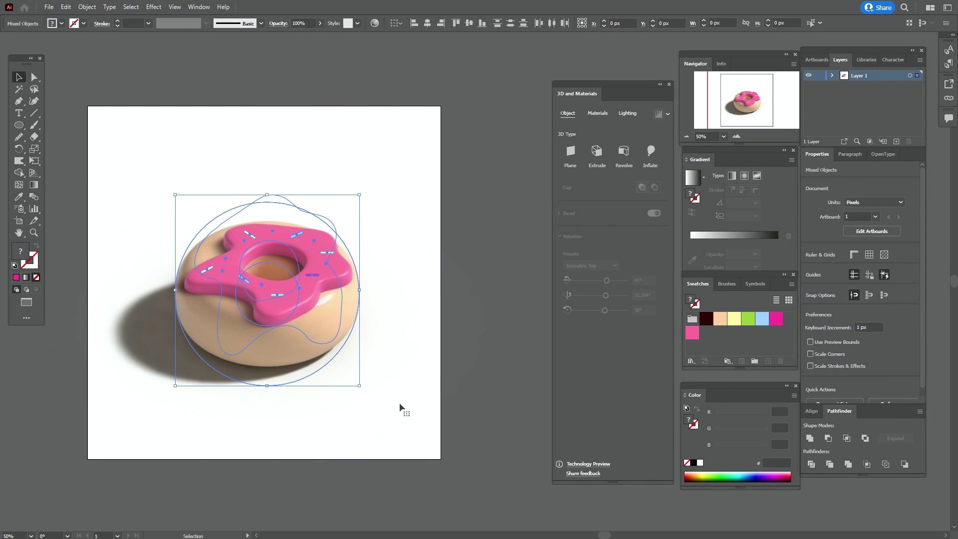
left_click_drag(300, 327, 275, 338)
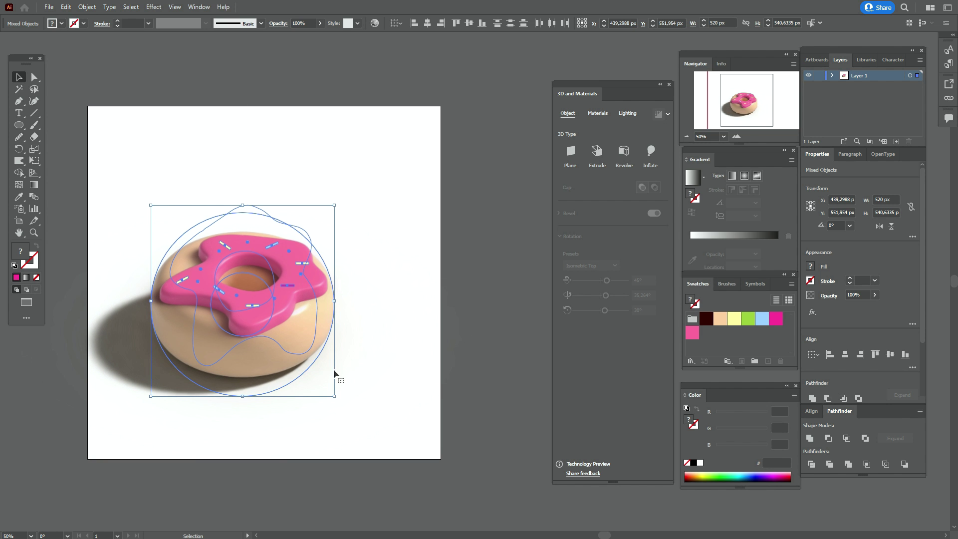
left_click(497, 306)
Duplicate the peach donut base up and to the right, send the copy to the back and shift it closer to the original.
left_click(268, 373)
key("alt")
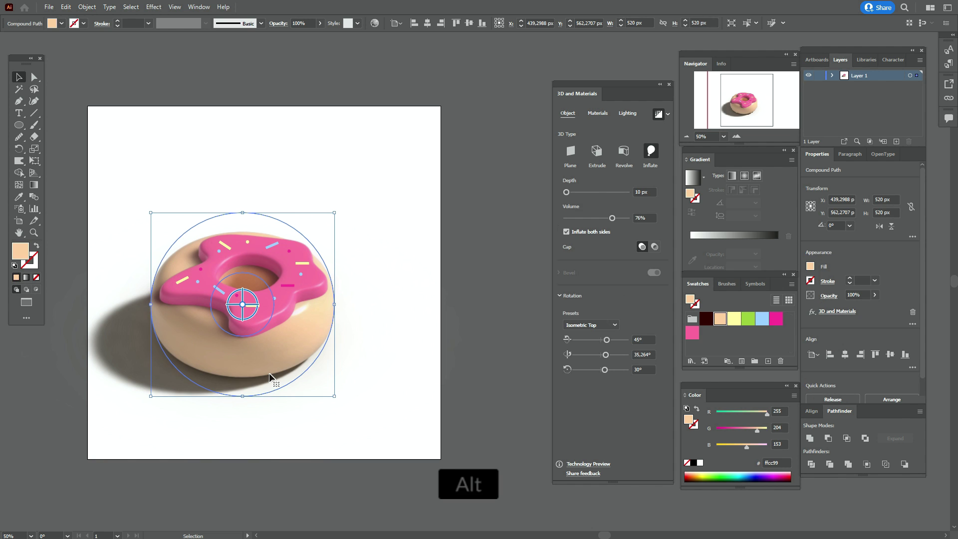
left_click_drag(270, 377, 391, 311)
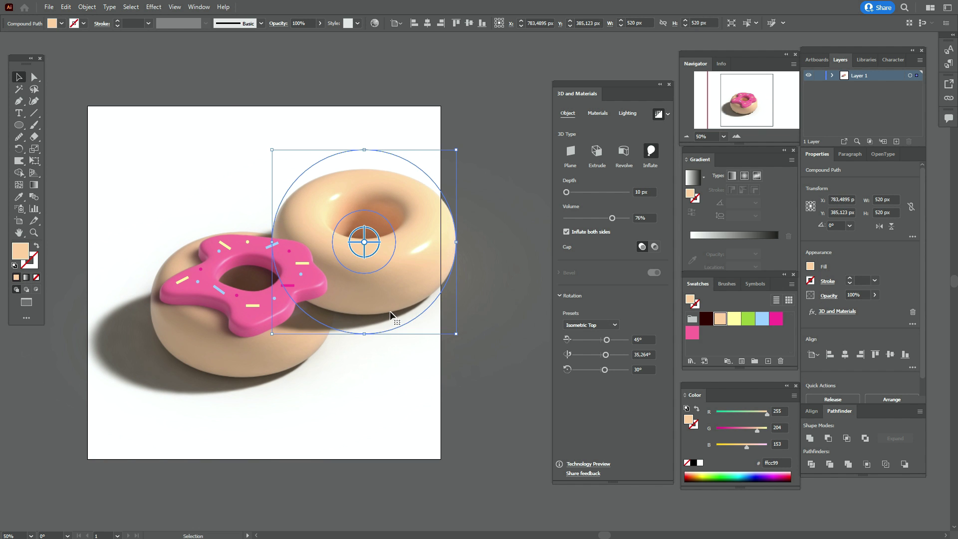
right_click(390, 312)
mouse_move(489, 430)
left_click(558, 462)
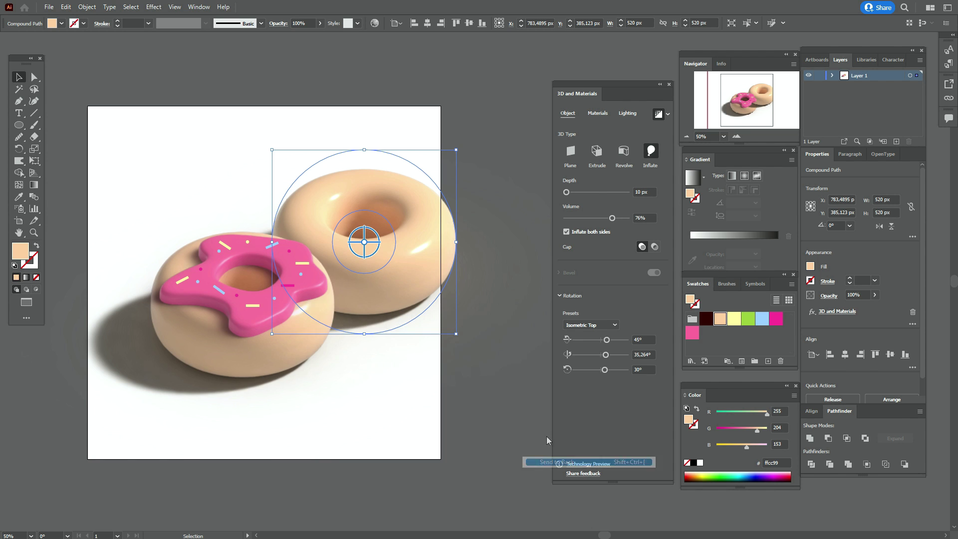
left_click_drag(433, 257, 422, 262)
Fill the copied donut with green (#99cc33) and move all the artwork slightly down and left.
left_click(748, 320)
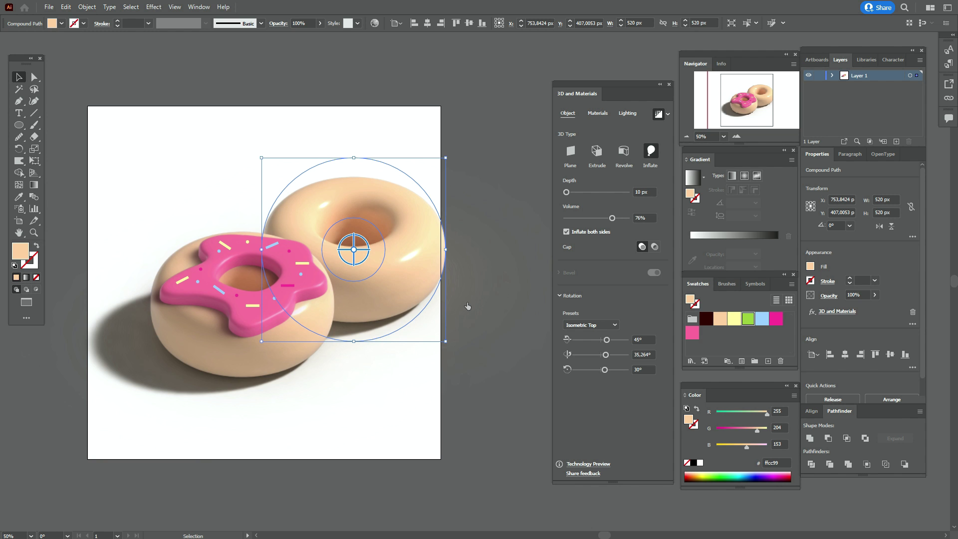
key("ctrl+a")
left_click_drag(411, 286, 393, 301)
left_click(488, 172)
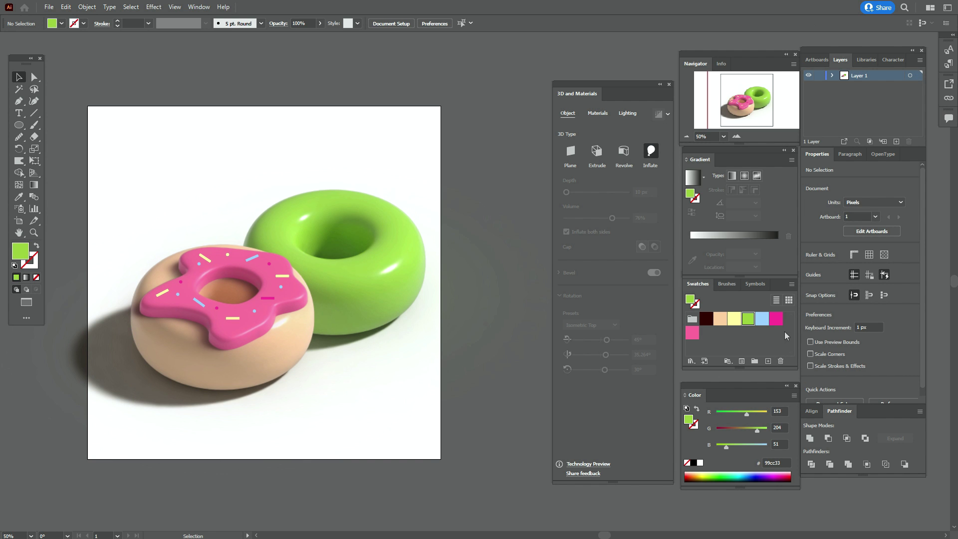
Draw a magenta (#ff3399) rounded rectangle about 61 × 31 px and place it on the green donut's upper left.
left_click(777, 318)
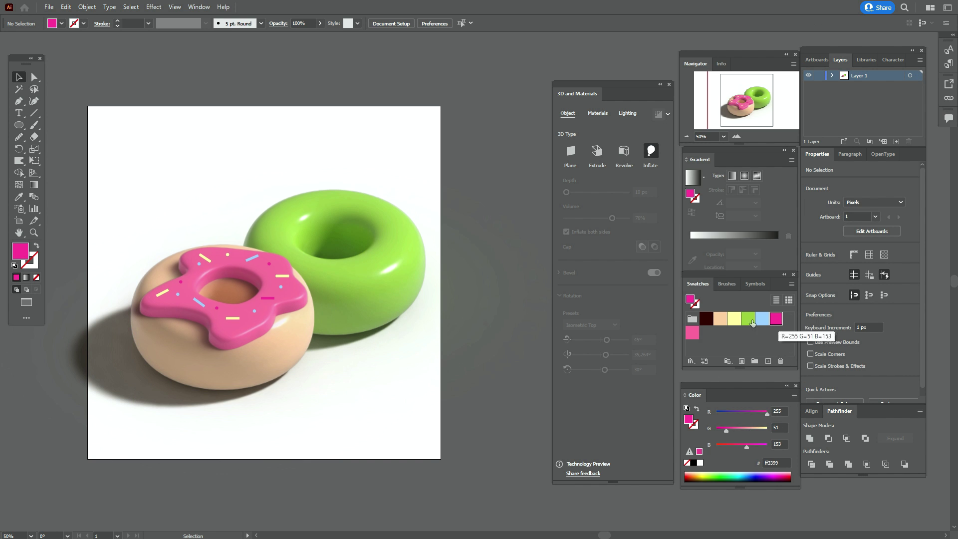
left_click(23, 128)
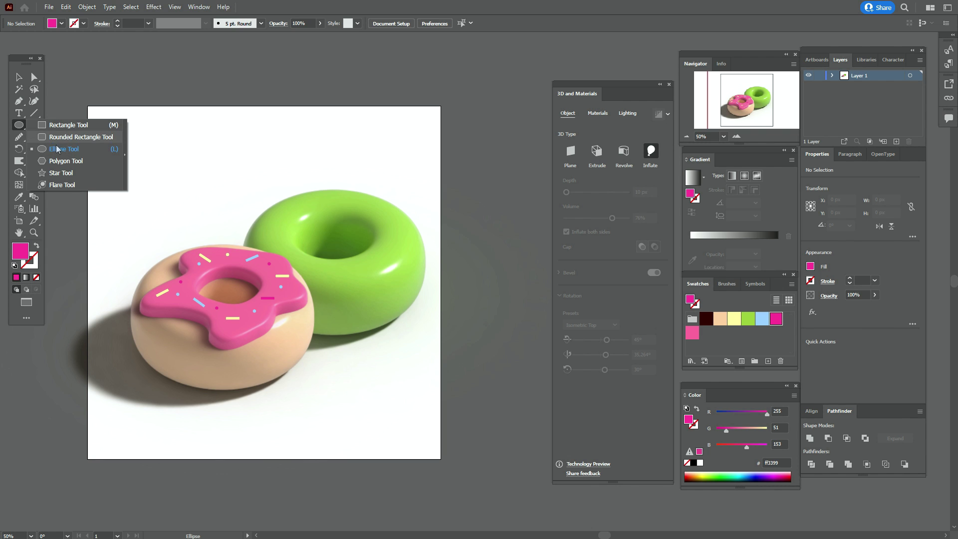
left_click(66, 138)
mouse_move(165, 150)
left_mouse_down()
mouse_move(312, 212)
mouse_move(289, 213)
left_mouse_up()
key("v")
left_click(498, 201)
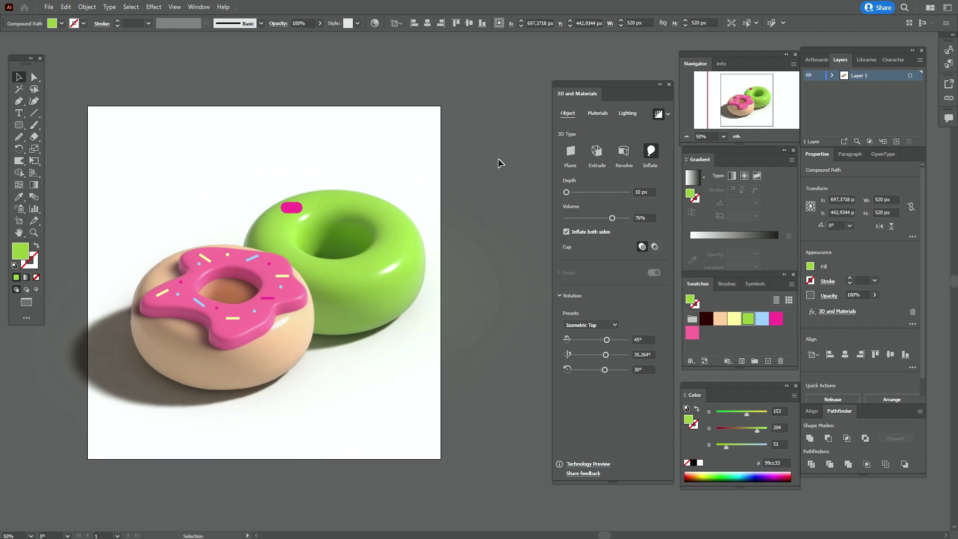
Inflate the magenta rounded rectangle on both sides at 100% volume, with Isometric Top rotation and a depth of 0 px.
left_click(298, 209)
left_click(656, 155)
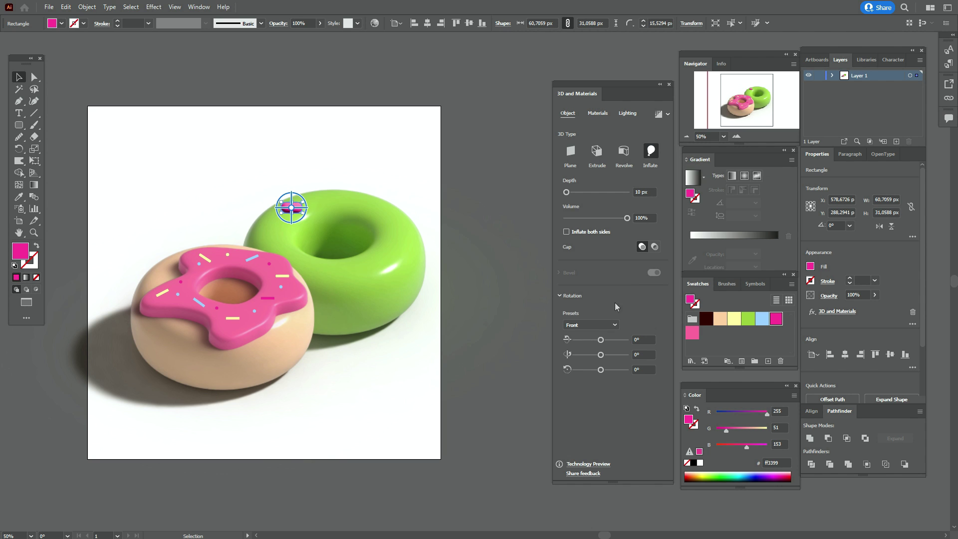
left_click(597, 325)
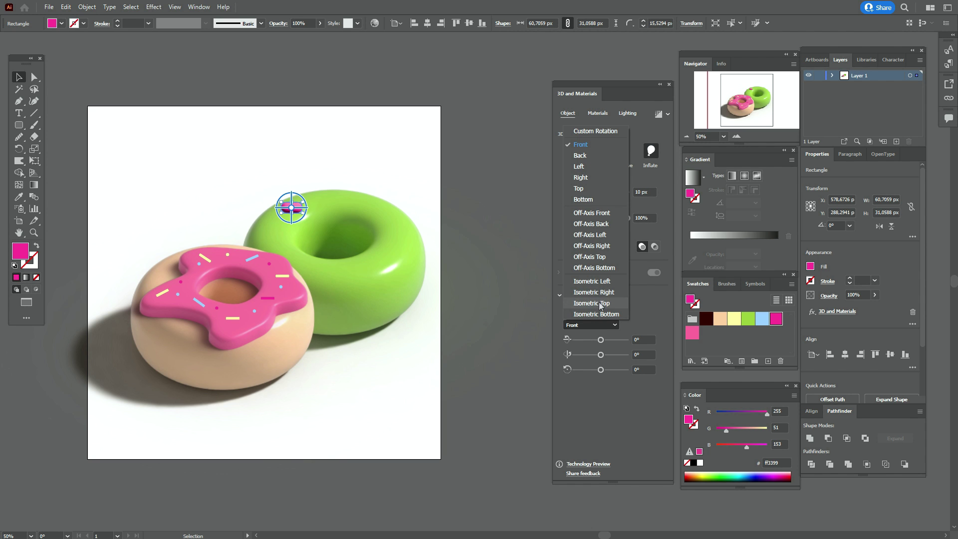
left_click(599, 303)
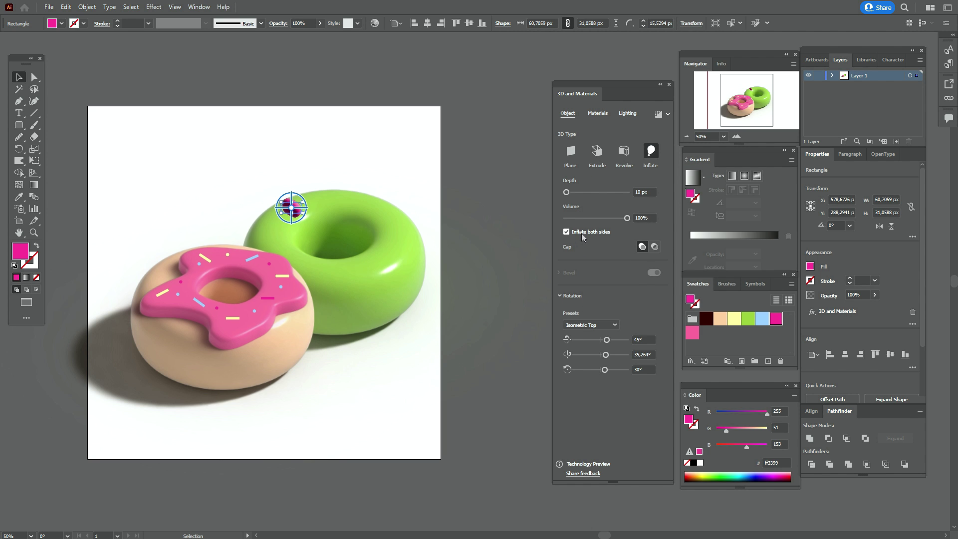
left_click_drag(566, 193, 556, 192)
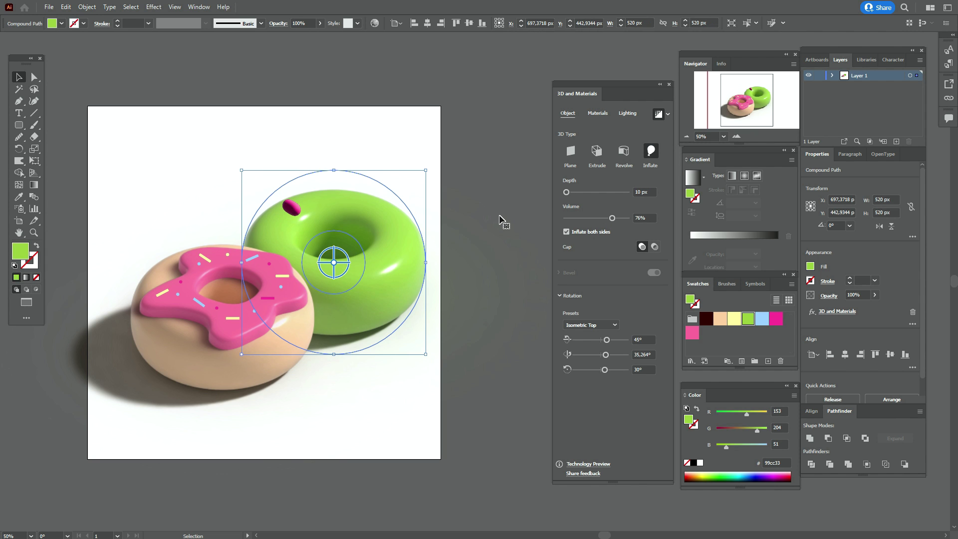
Fill the inflated sprinkle with the lighter pink (#ff6699).
left_click(301, 219)
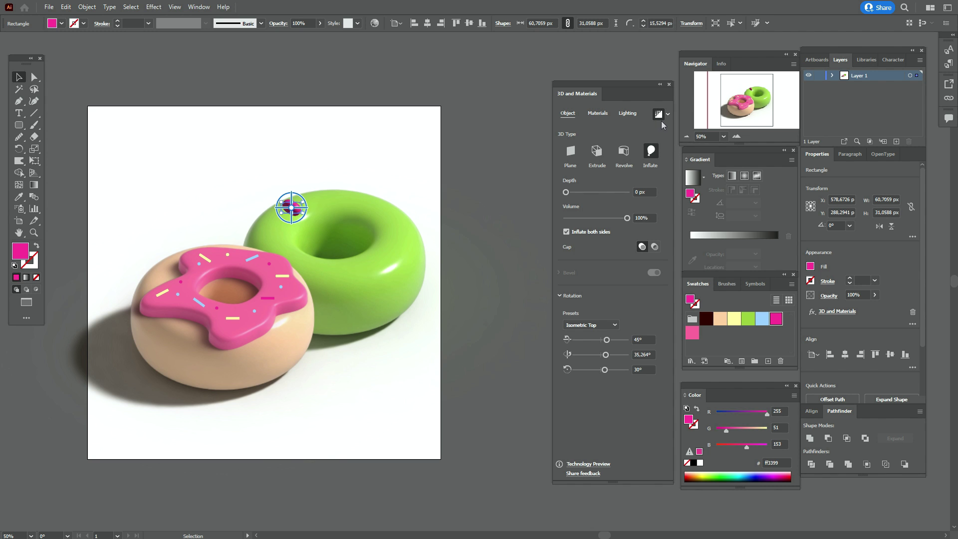
left_click(693, 333)
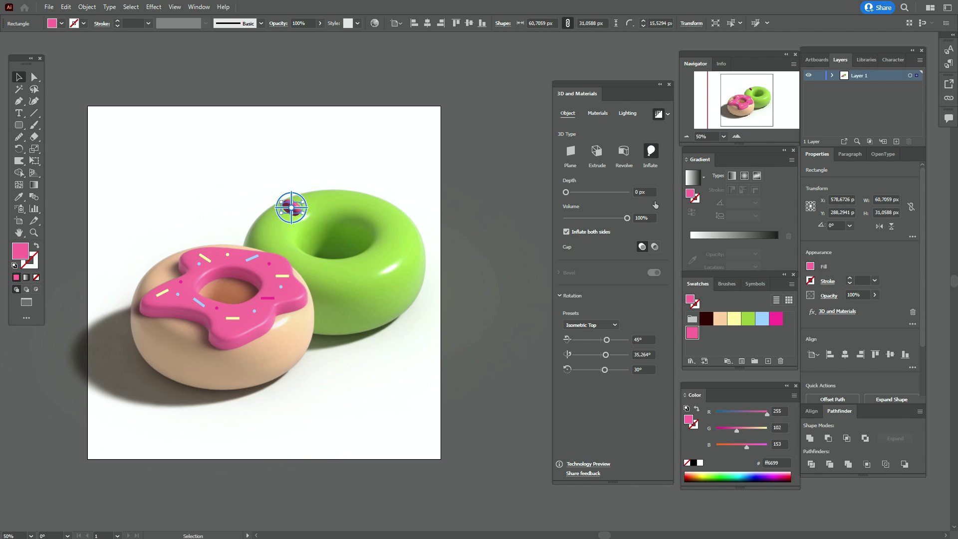
left_click(597, 115)
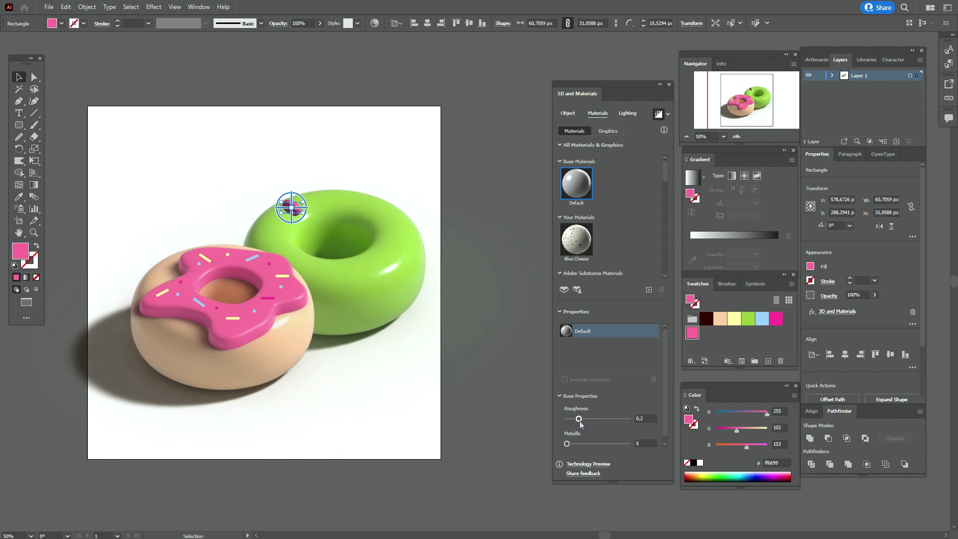
Light the sprinkle with 67% softness and 107% ambient intensity, enable shadows behind the object, and reduce the shadow bounds.
left_click(631, 114)
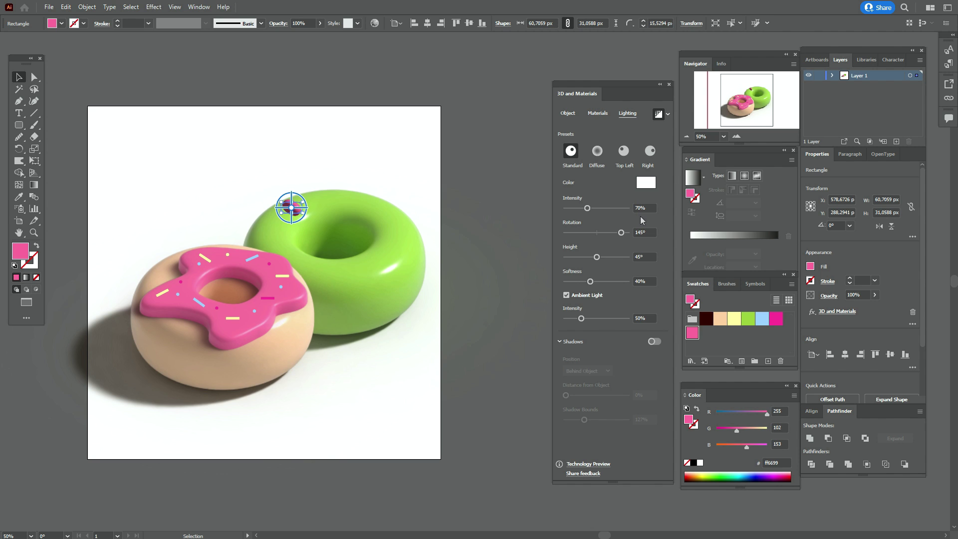
left_click(607, 282)
left_click(600, 319)
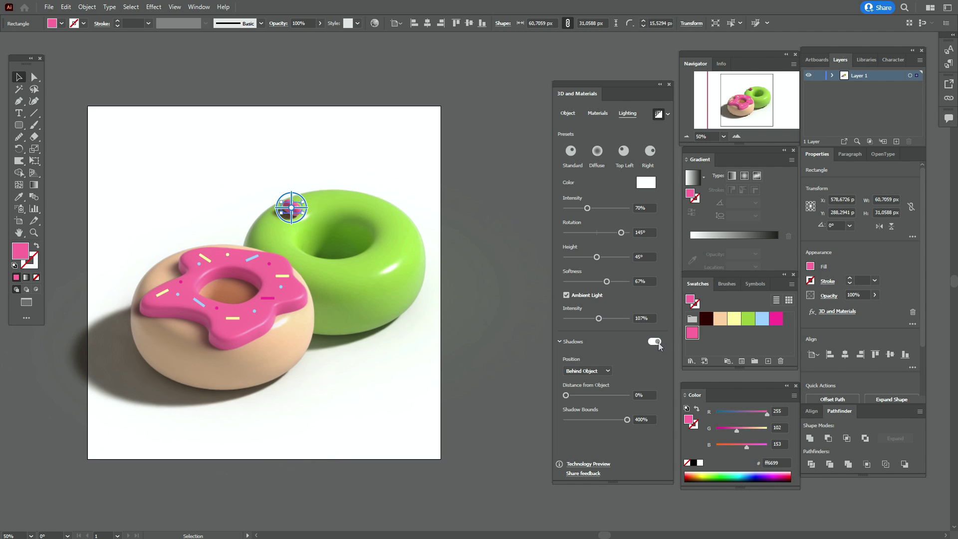
left_click(500, 191)
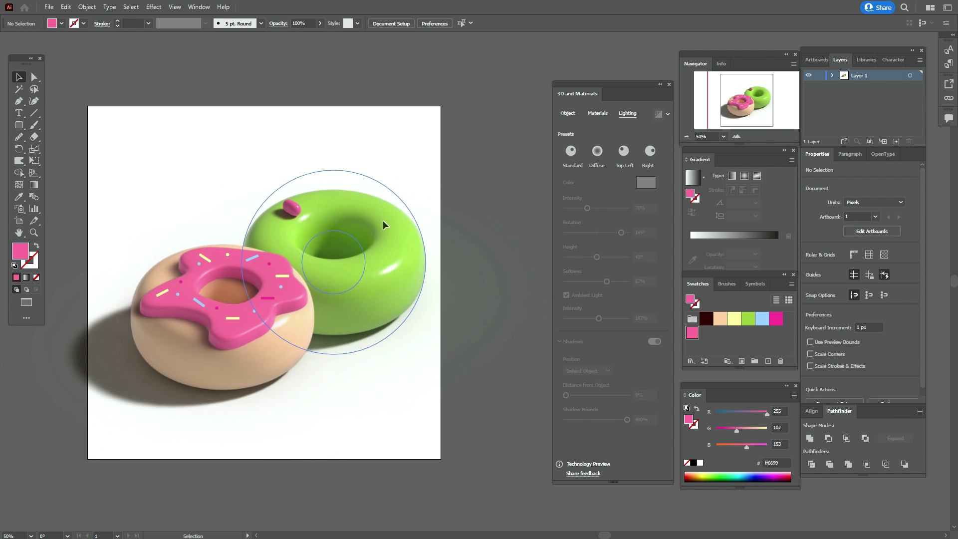
left_click(300, 216)
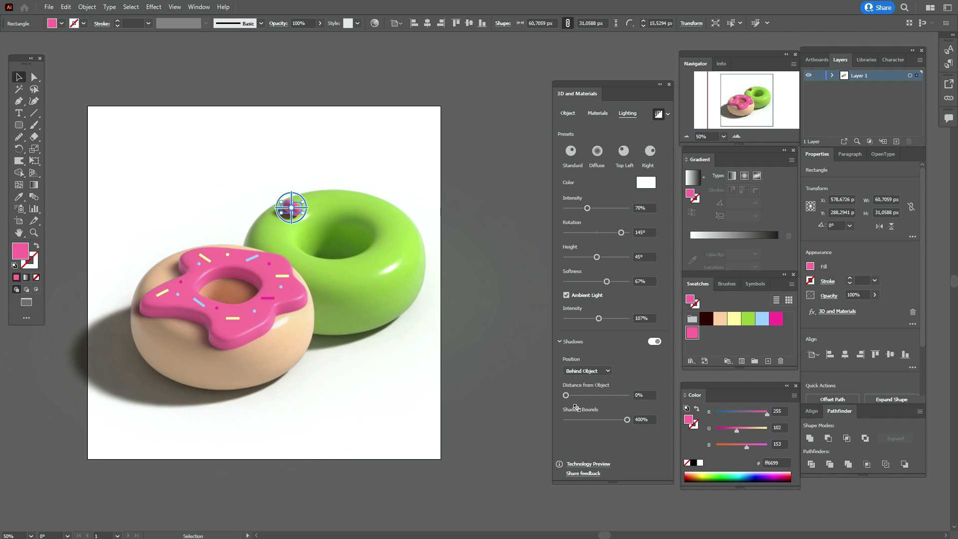
left_click_drag(619, 420, 612, 420)
left_click(484, 215)
Duplicate the sprinkle around the green donut's hole to make six, and recolour two of the copies light blue.
left_click(298, 213)
left_click_drag(298, 212, 379, 260)
left_click_drag(379, 261, 275, 244)
left_click(373, 258)
left_click(763, 319)
left_click(294, 205)
left_click(762, 320)
Draw a dark brown (#330000) circle about 29 px across on the green donut's lower front as an eye.
left_click(399, 226)
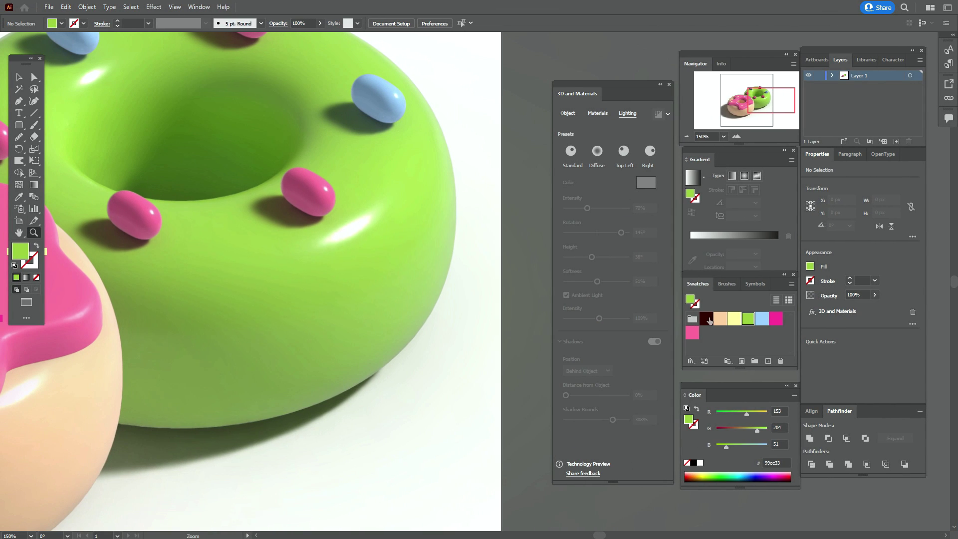
left_click(707, 319)
left_click(19, 127)
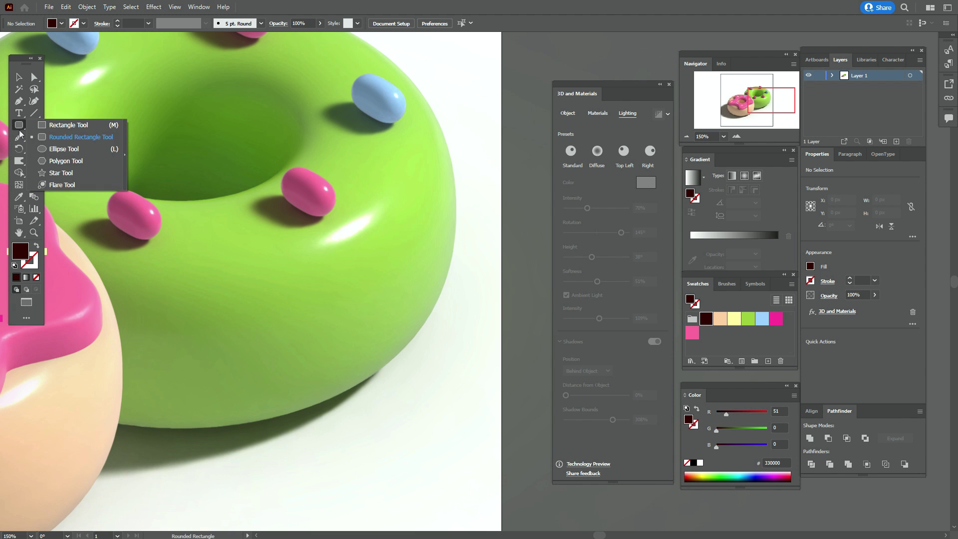
left_click(62, 149)
left_click_drag(247, 304, 278, 338)
Paste a copy of the eye circle in front, shrink it to about 10 px across, and fill it with white.
left_click(307, 340)
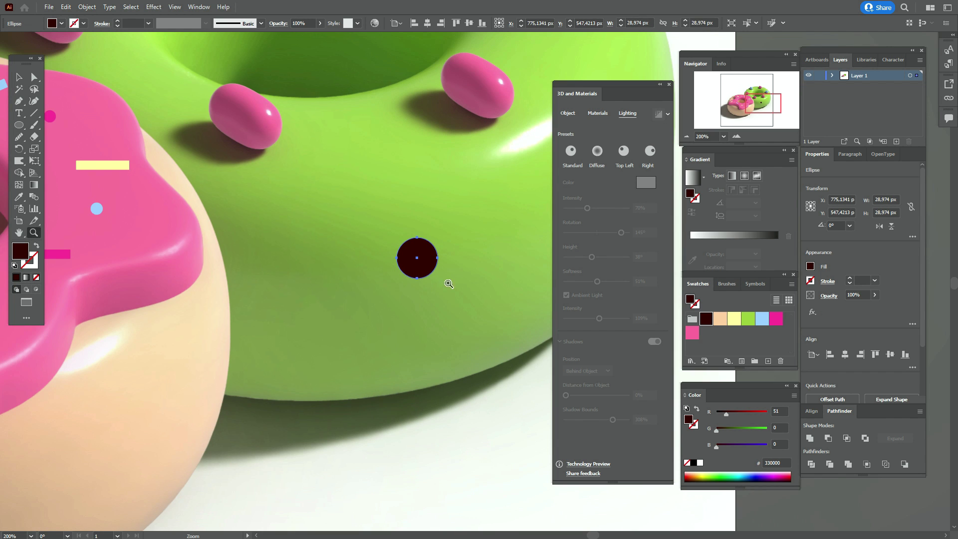
left_click(493, 265)
left_click(493, 265)
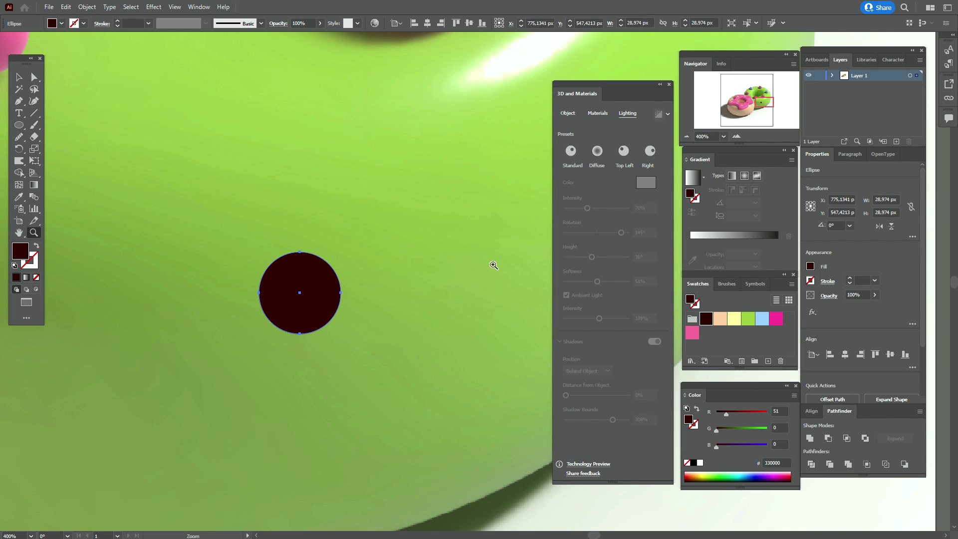
left_click(20, 77)
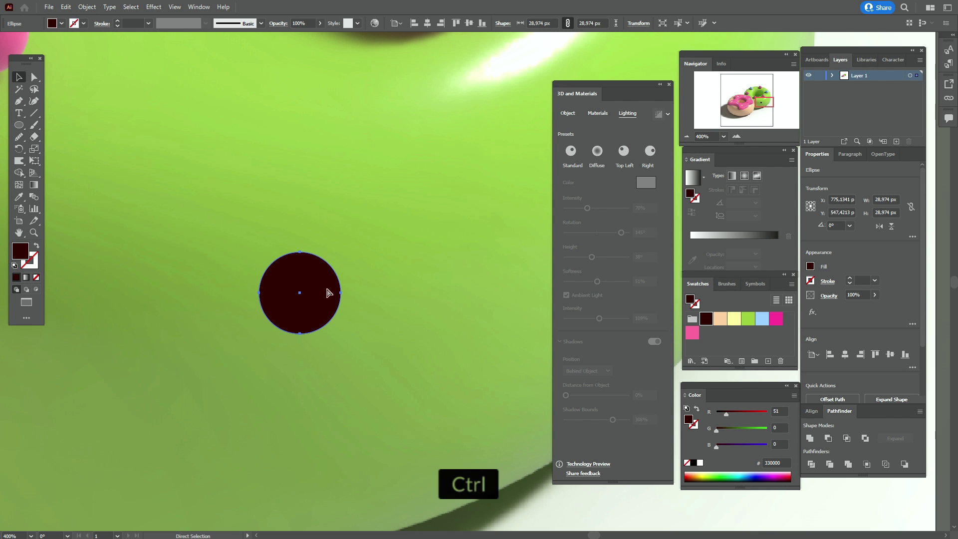
key("ctrl+f")
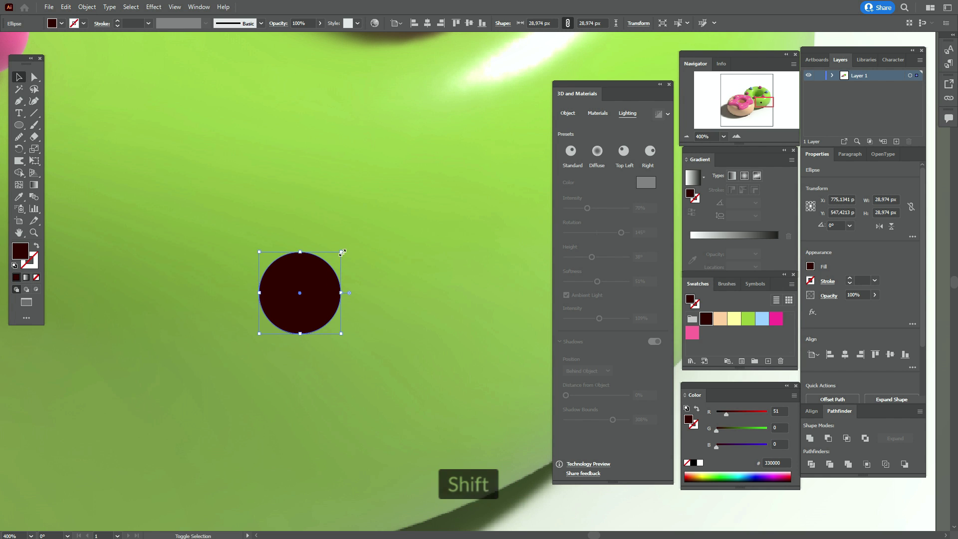
left_click_drag(340, 254, 298, 289)
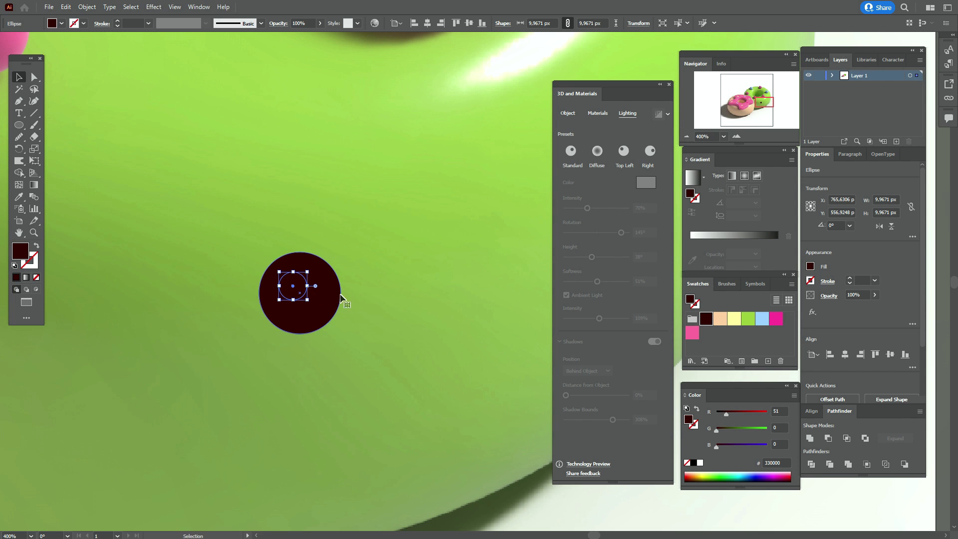
left_click(709, 336)
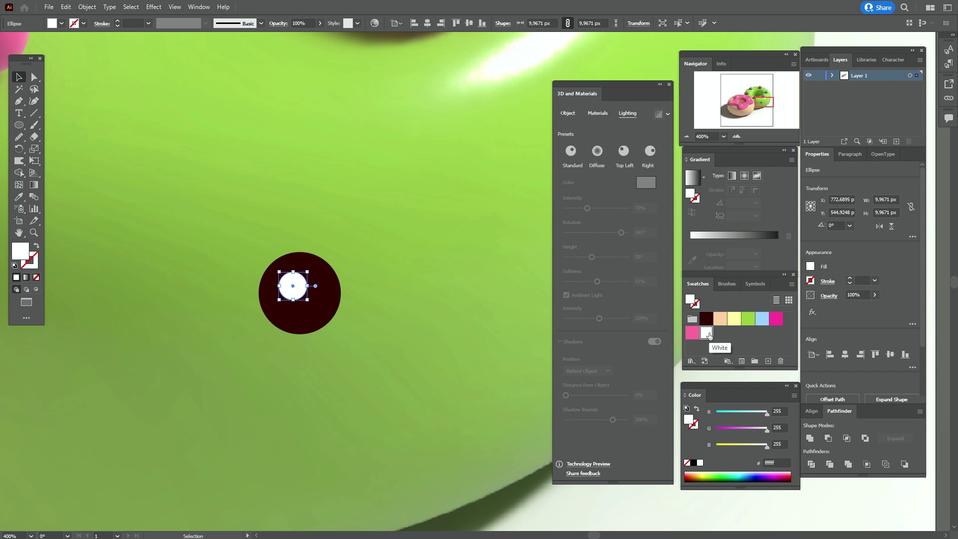
Enlarge the white highlight to about 11 px and add a second one about 2.4 px across near the eye's upper edge.
left_click_drag(298, 295, 307, 266)
left_click(302, 281)
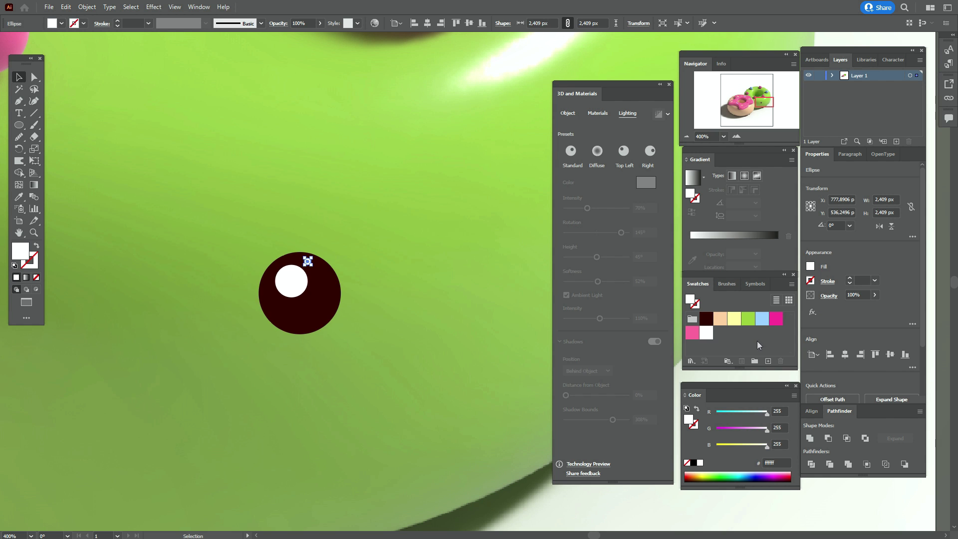
left_click(697, 521)
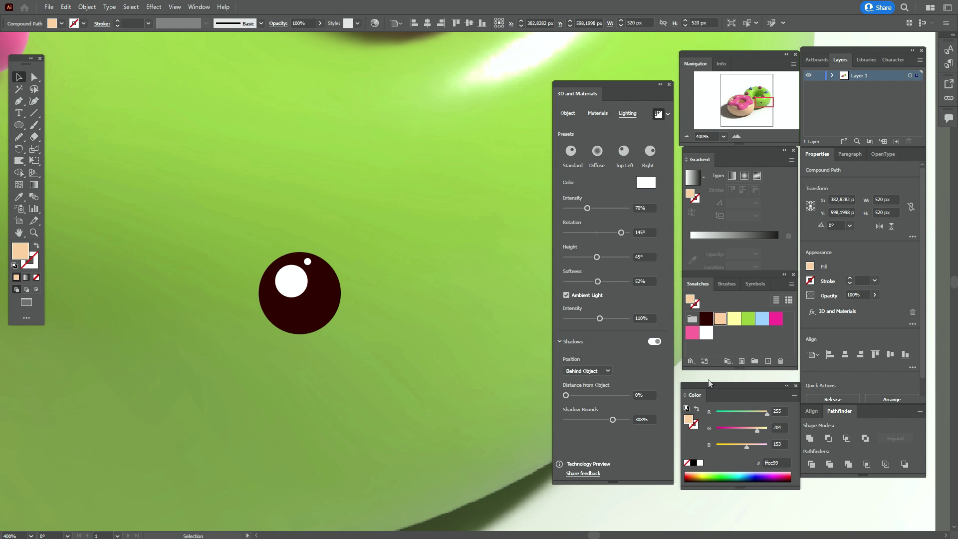
Draw a pink (#ff6699) ellipse about 22 × 10 px, tilt it slightly, and place it over the eye's lower left edge.
scroll(696, 521, "left", 2)
key("z")
left_click(691, 334)
left_click(22, 127)
left_click_drag(302, 325, 350, 339)
left_click(20, 77)
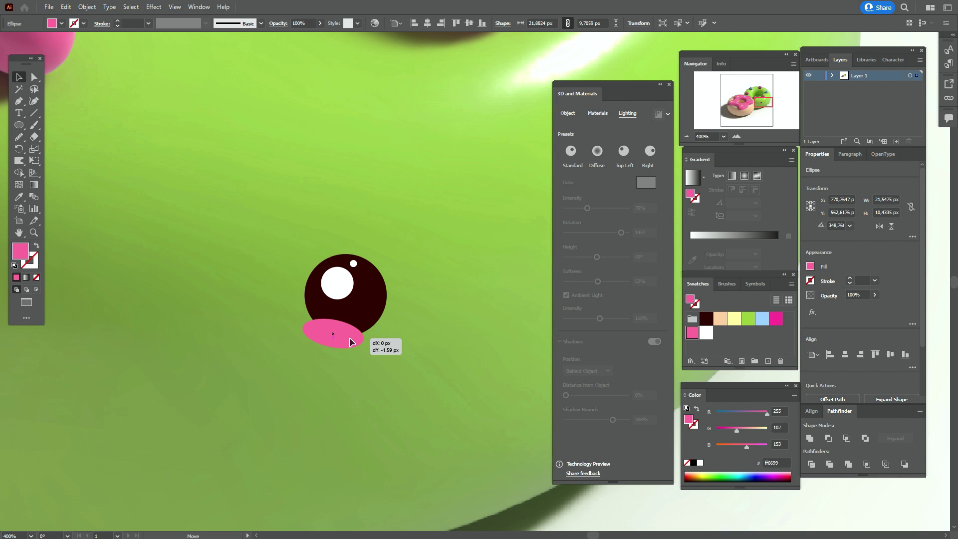
Enlarge both white eye highlights together to about 16 × 18 px overall and nudge them into place inside the dark circle.
left_click(337, 283)
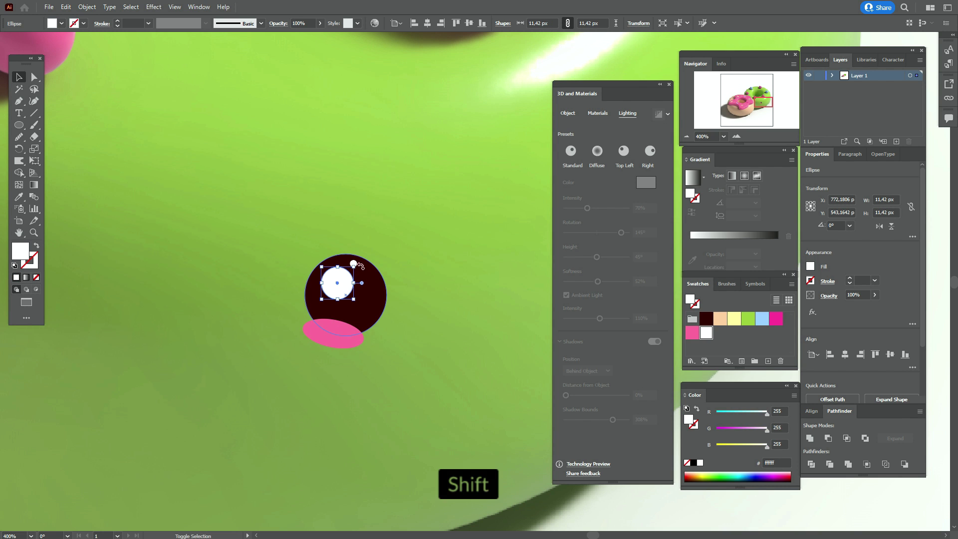
left_click(367, 282, "shift")
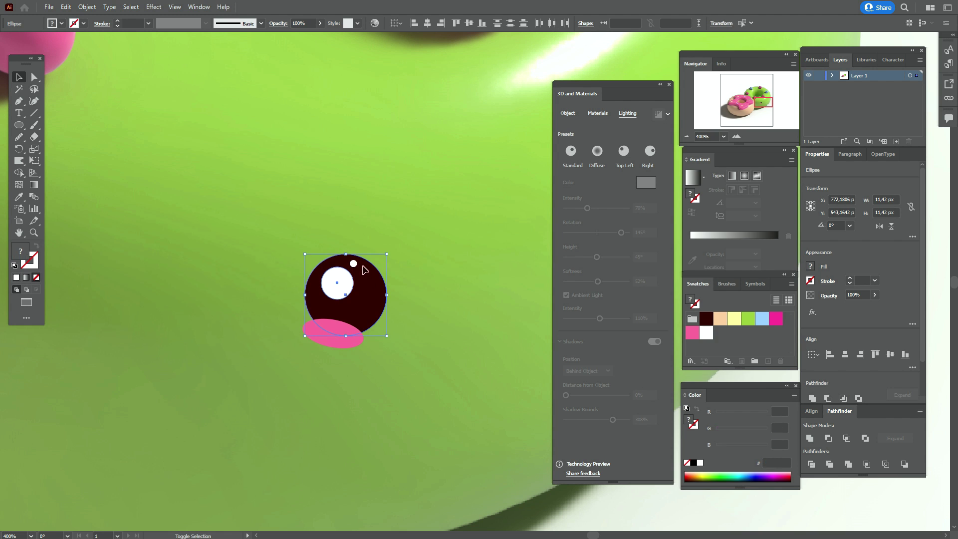
left_click(367, 282, "shift")
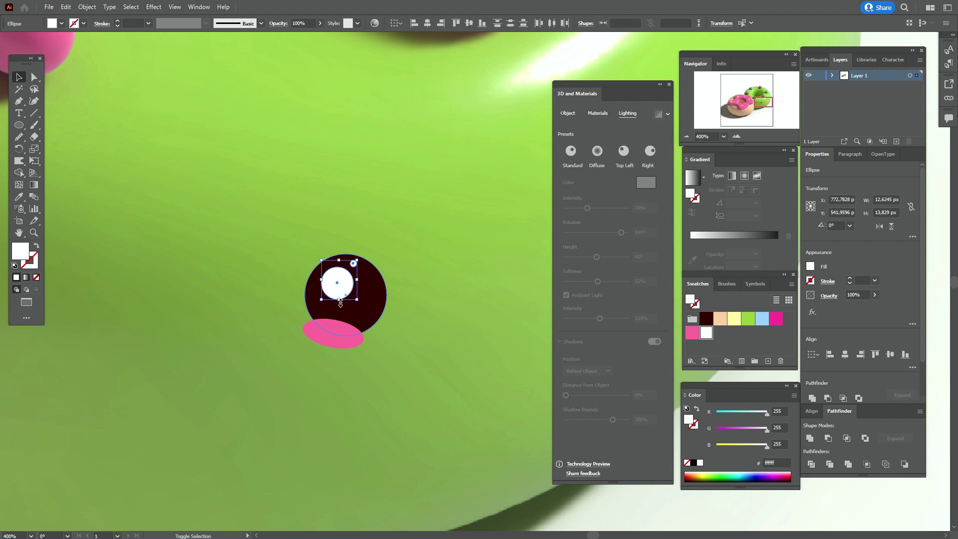
mouse_move(340, 303)
left_mouse_down()
mouse_move(346, 312)
mouse_move(350, 302)
mouse_move(341, 303)
left_mouse_up()
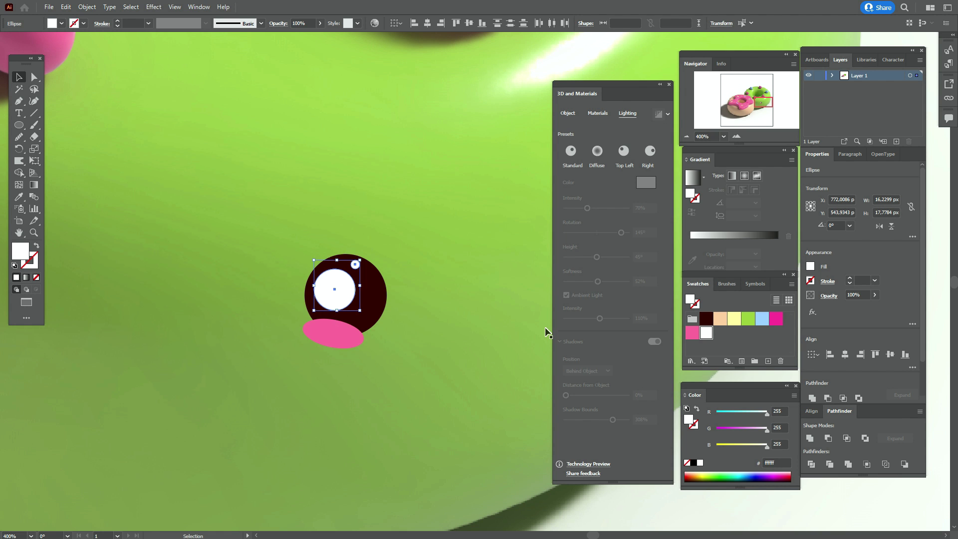
key("Down")
key("Right")
key("Up")
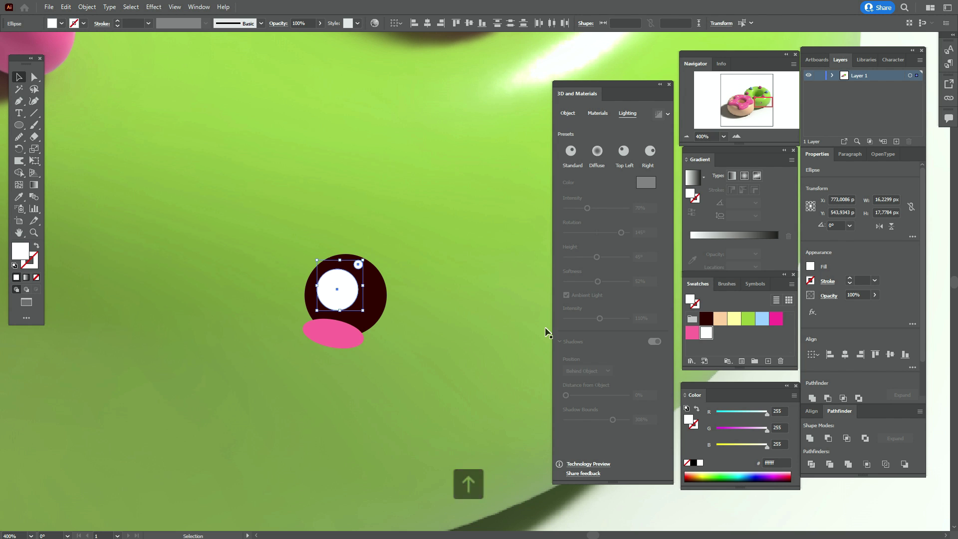
Group the dark circle, both white highlights and the pink ellipse into one eye.
left_click(343, 339, "shift")
left_click(384, 308)
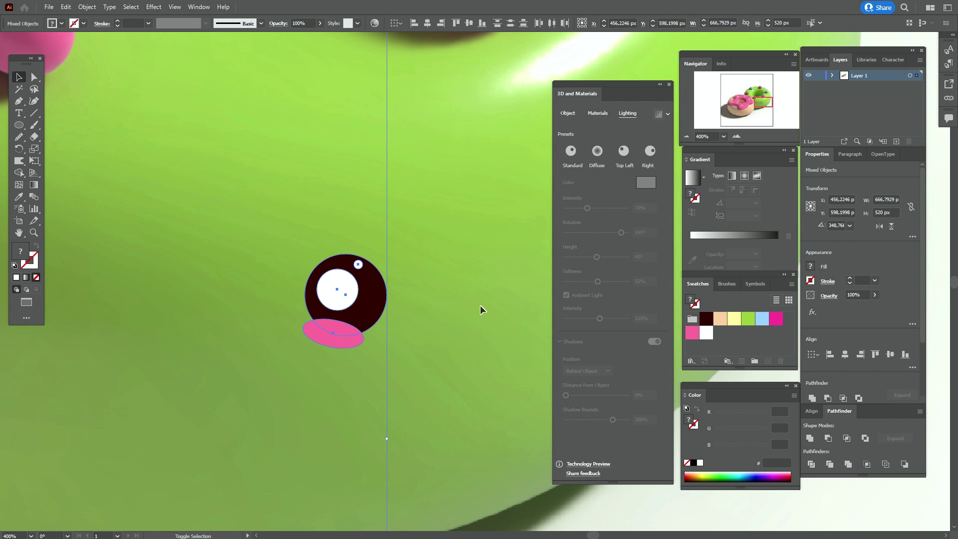
right_click(386, 303)
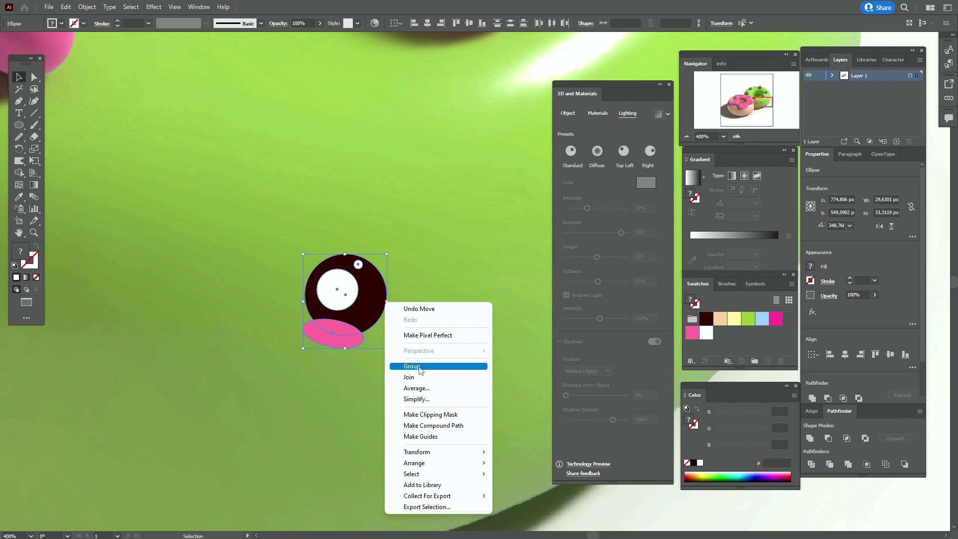
left_click(419, 368)
Duplicate the grouped eye up and to the right on the green donut.
left_click(18, 232)
left_click_drag(417, 281, 150, 336)
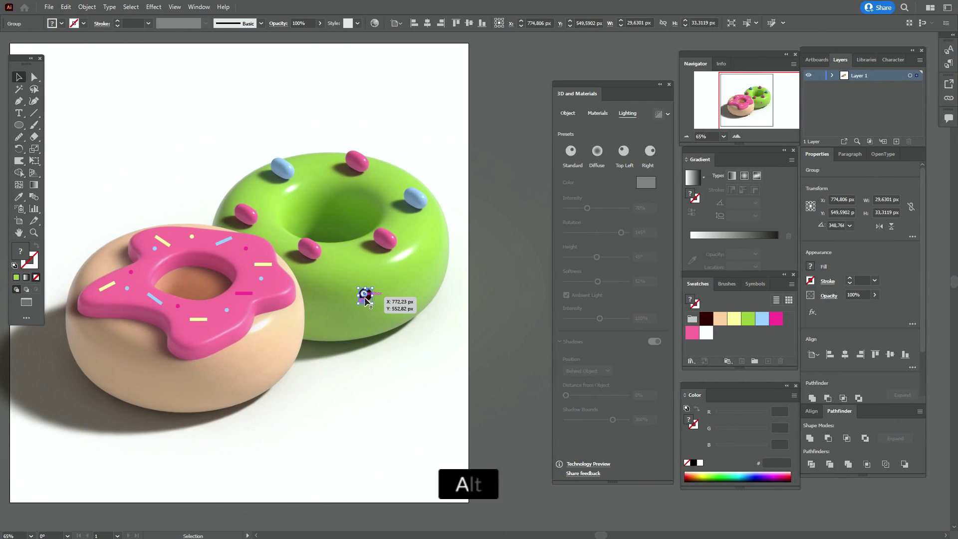
left_click_drag(366, 295, 426, 272)
left_click(505, 243)
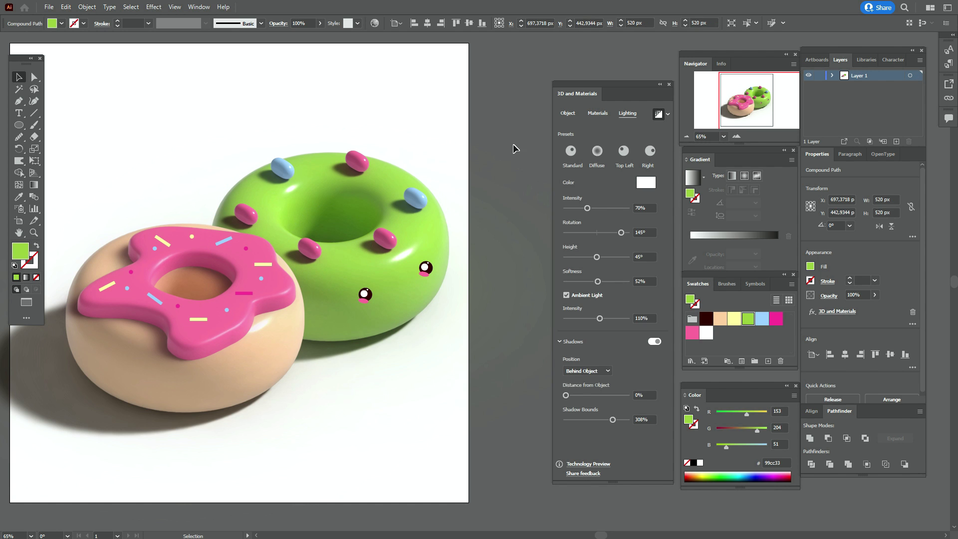
left_click(514, 145)
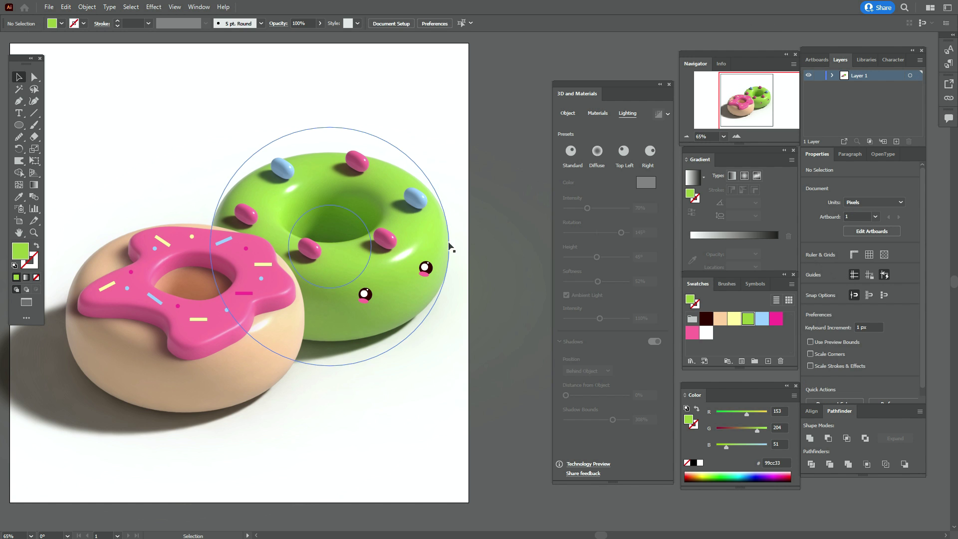
Reflect the duplicated eye across the vertical axis.
left_click(430, 268)
right_click(430, 268)
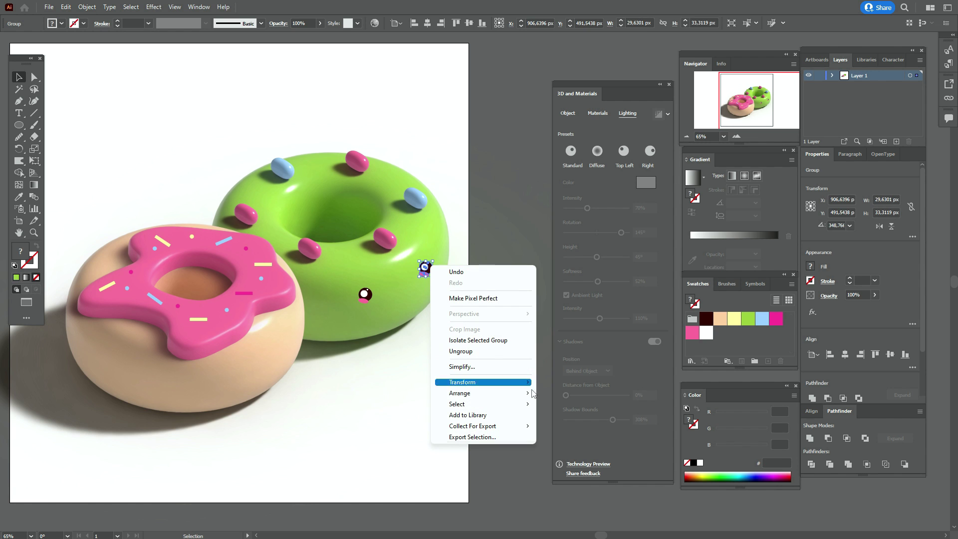
mouse_move(527, 383)
left_click(584, 418)
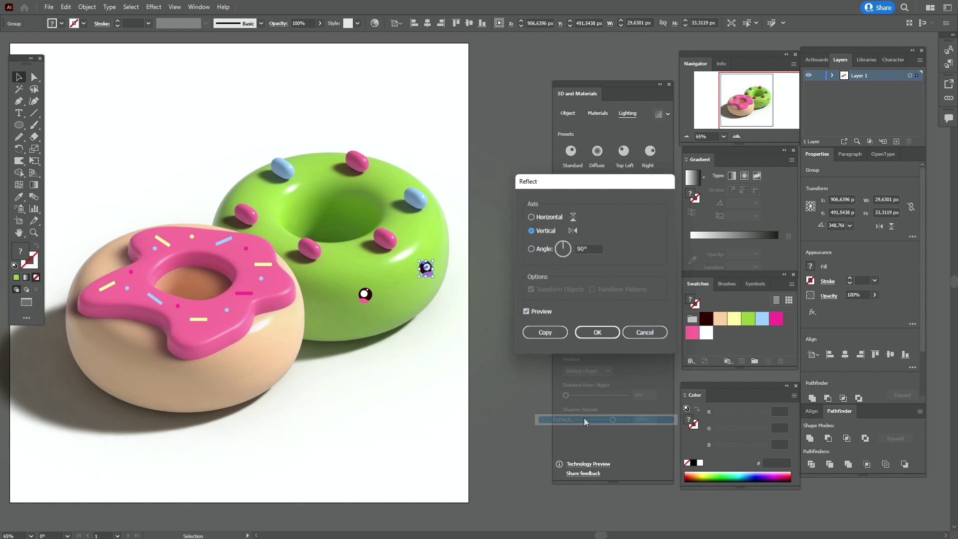
left_click(585, 336)
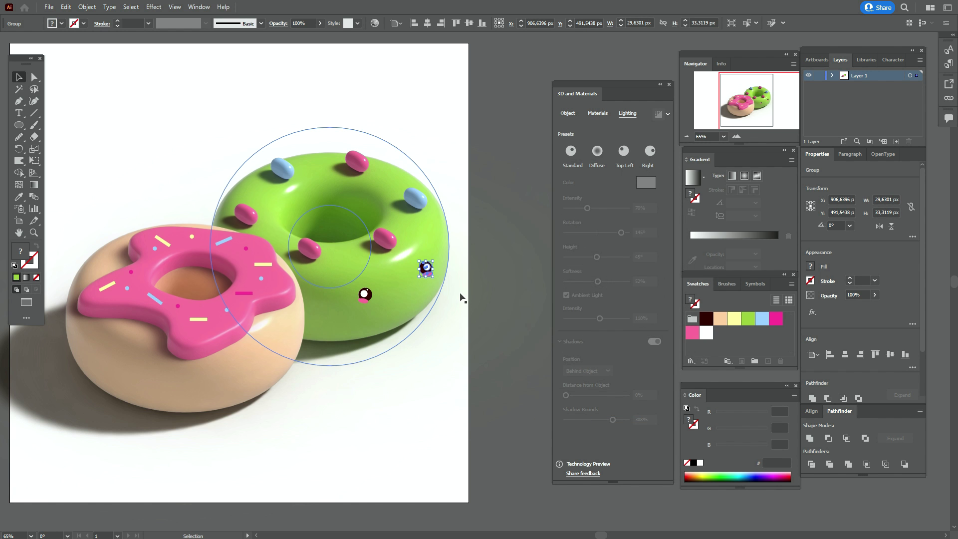
Rotate the mirrored eye so it follows the tilt of the face on the green donut.
left_click_drag(437, 281, 449, 255)
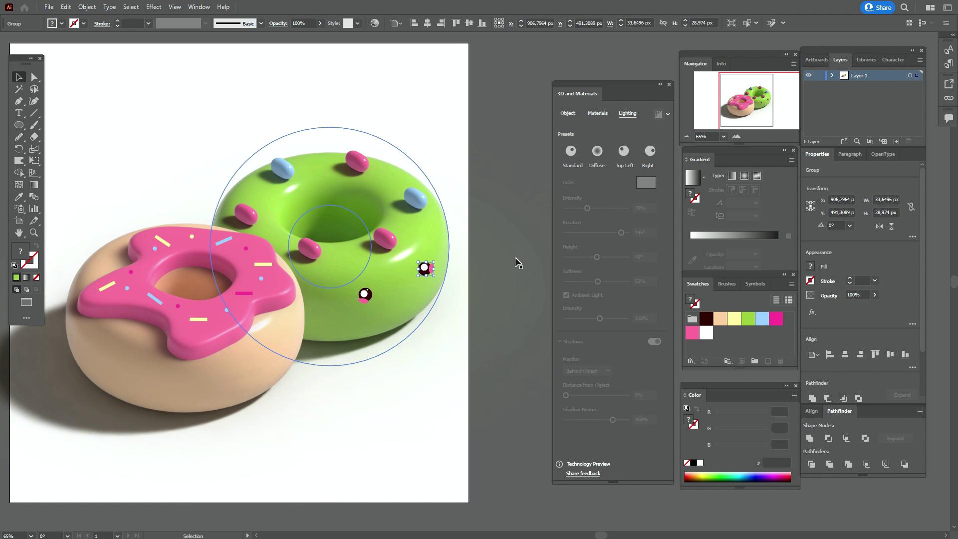
left_click(521, 152)
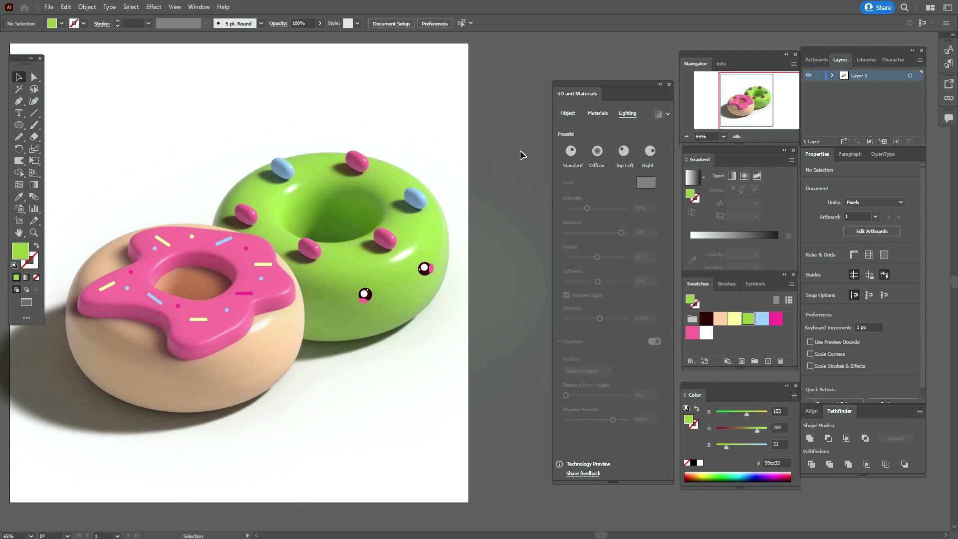
left_click(428, 268)
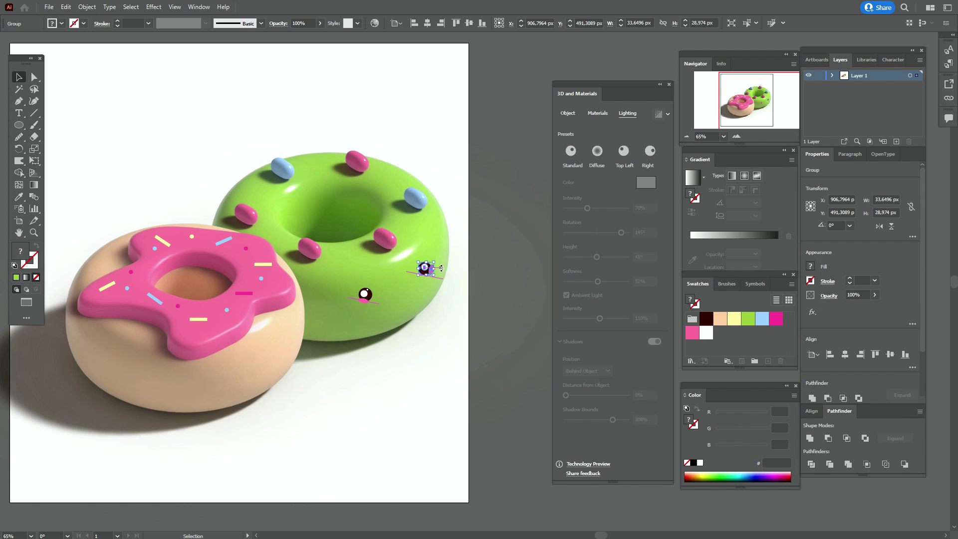
left_click(515, 134)
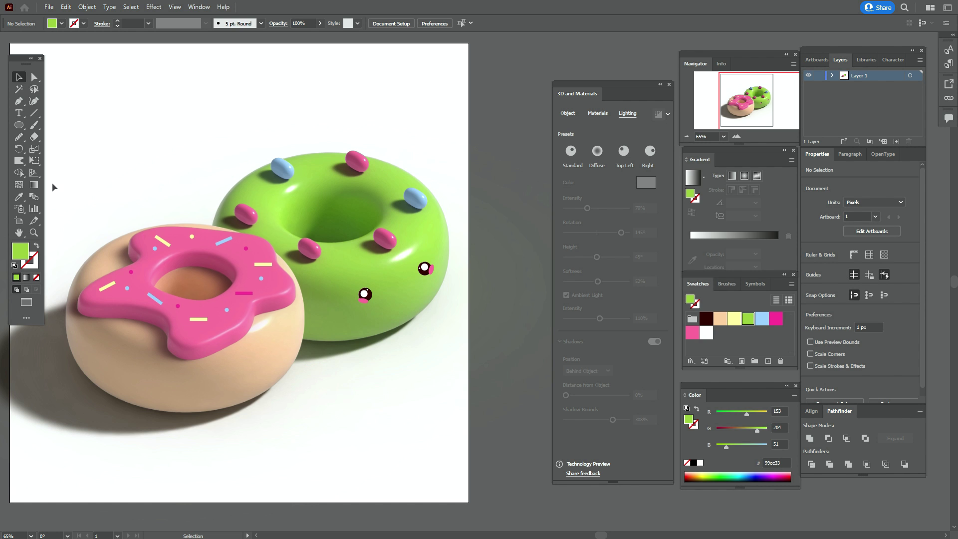
Paint a curved smile about 32 × 23 px between the eyes with the Paintbrush, using a 1 pt #330000 stroke and no fill.
left_click(704, 321)
left_click(35, 247)
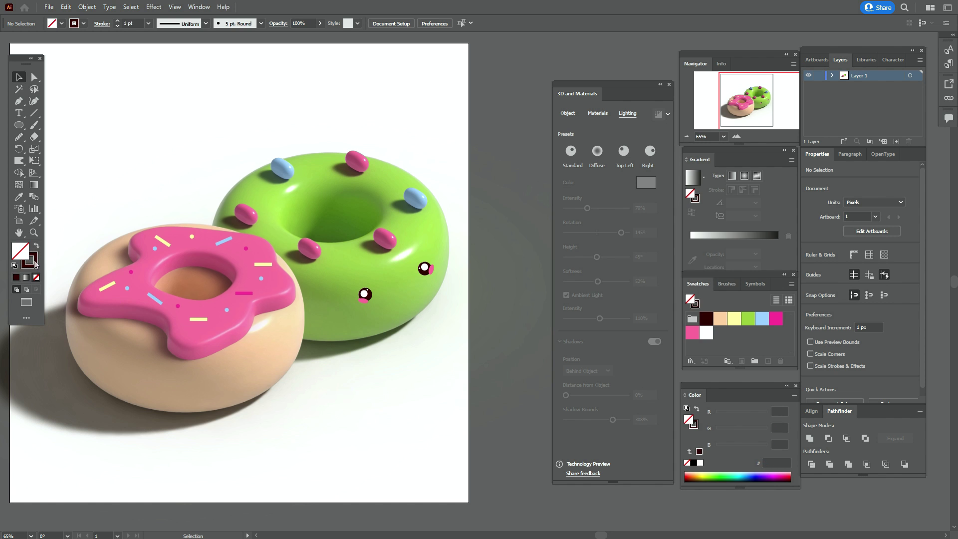
left_click(34, 126)
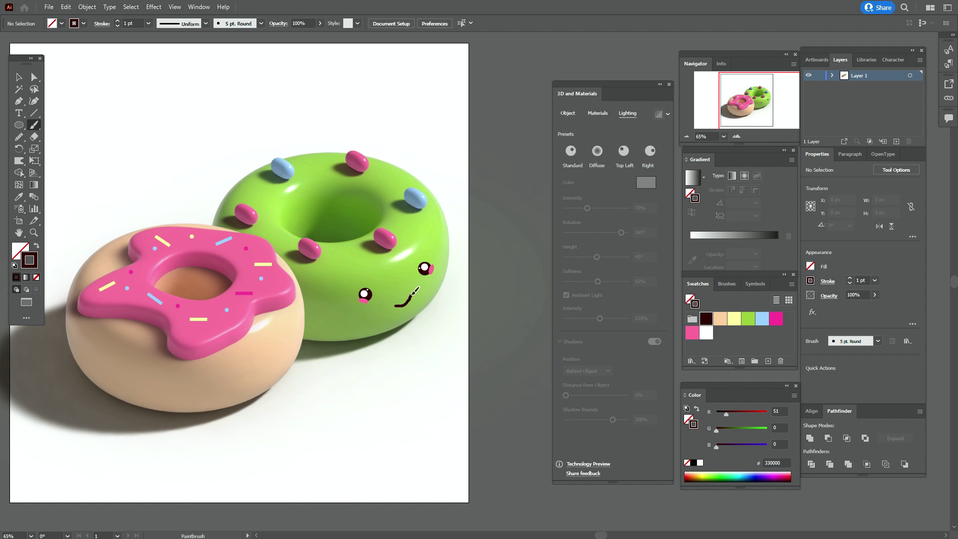
Nudge the smile 4 px right and 2 px up on the green donut.
left_click(18, 77)
left_click_drag(407, 304, 408, 303)
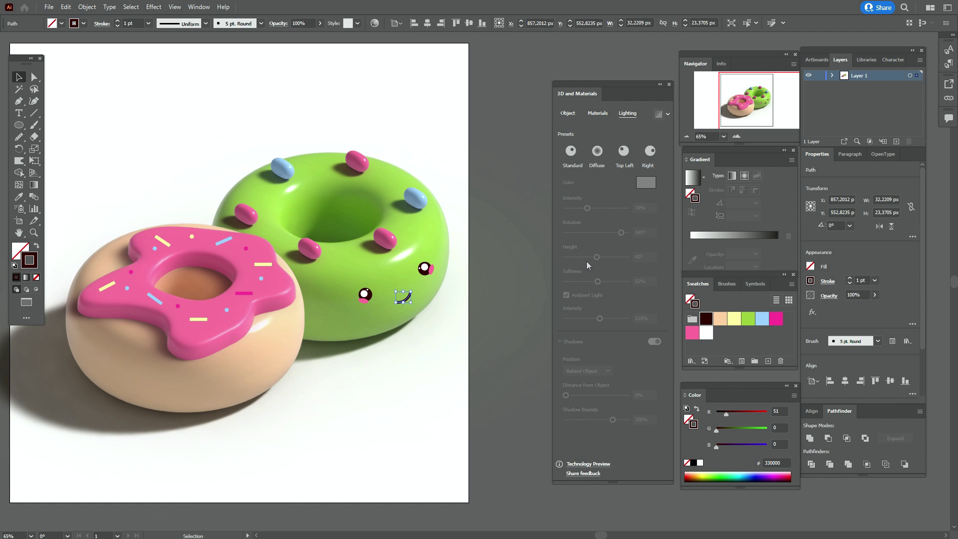
key("Right")
key("Right")
key("Up")
key("Up")
key("Right")
key("Right")
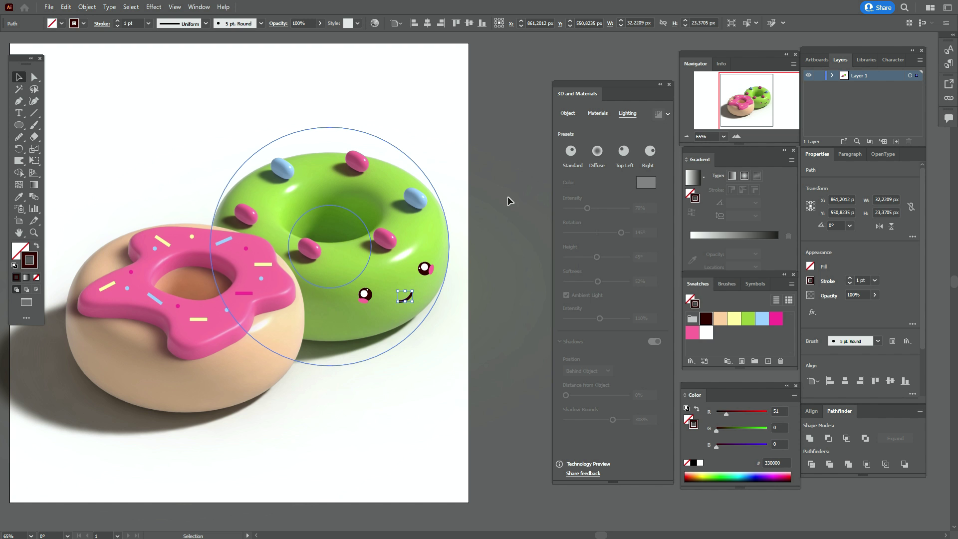
left_click(510, 125)
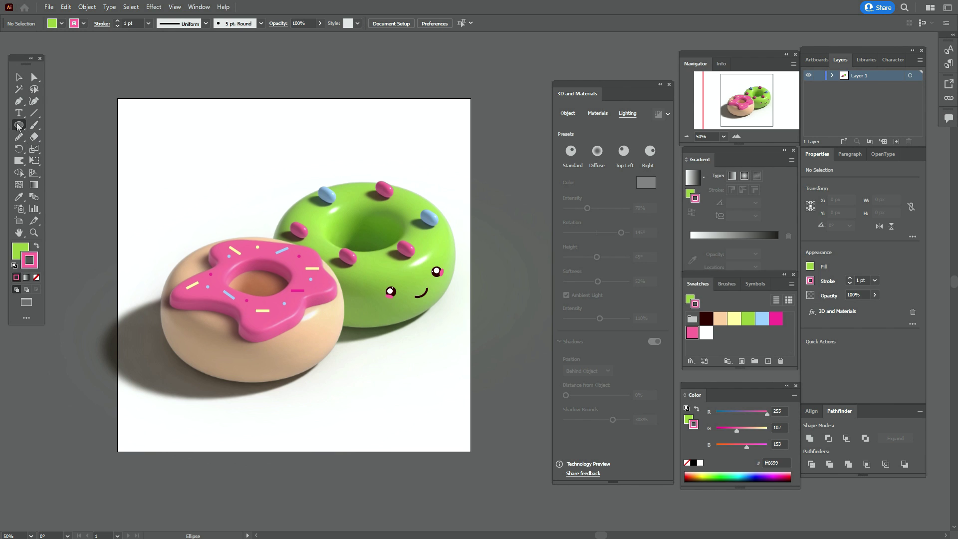
Draw a 1000 × 1000 px rectangle covering the artboard, with pink fill #ff6699 and no stroke.
left_click(770, 125)
left_click(35, 246)
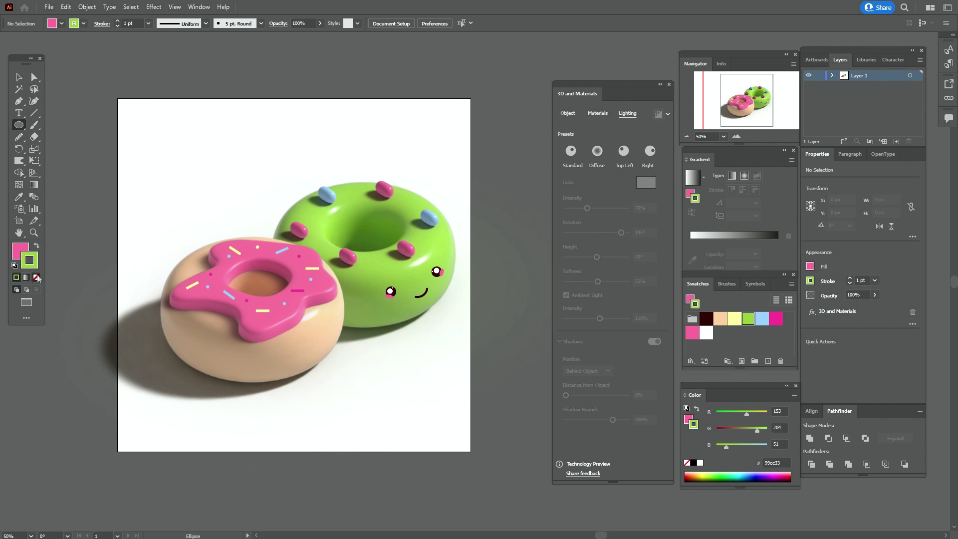
left_click(36, 278)
left_click(14, 128)
left_click(59, 125)
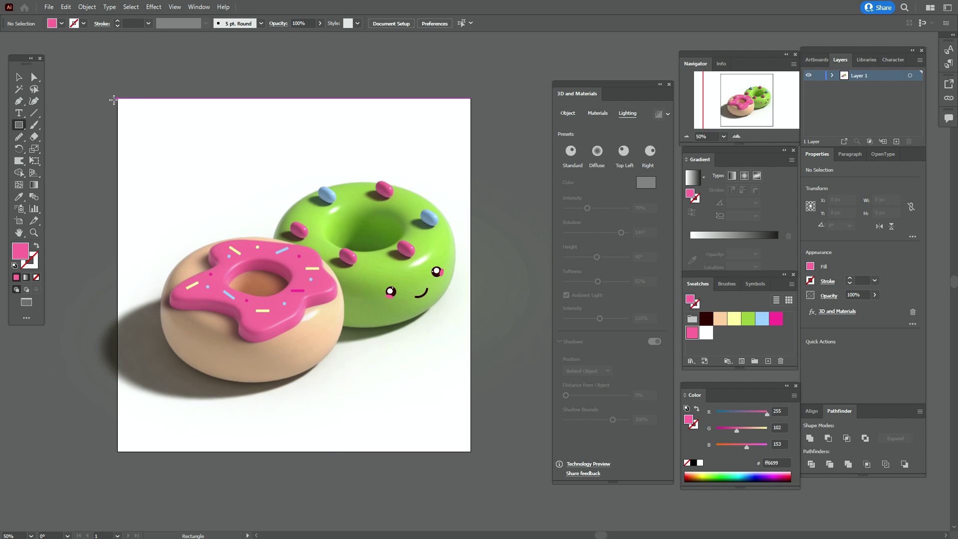
left_click_drag(117, 98, 471, 452)
Send the pink square to the back, behind both donuts.
left_click(19, 77)
right_click(336, 263)
mouse_move(414, 450)
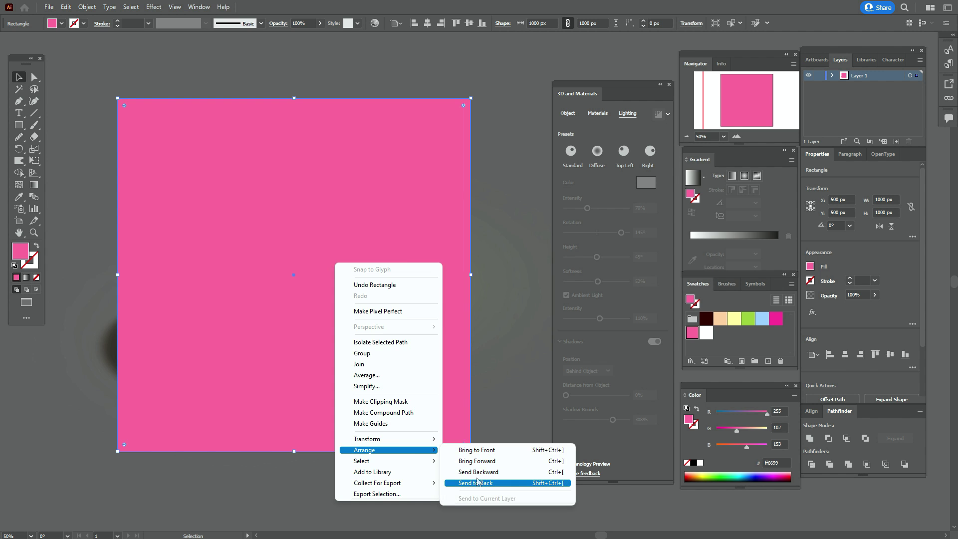
left_click(479, 482)
left_click(515, 394)
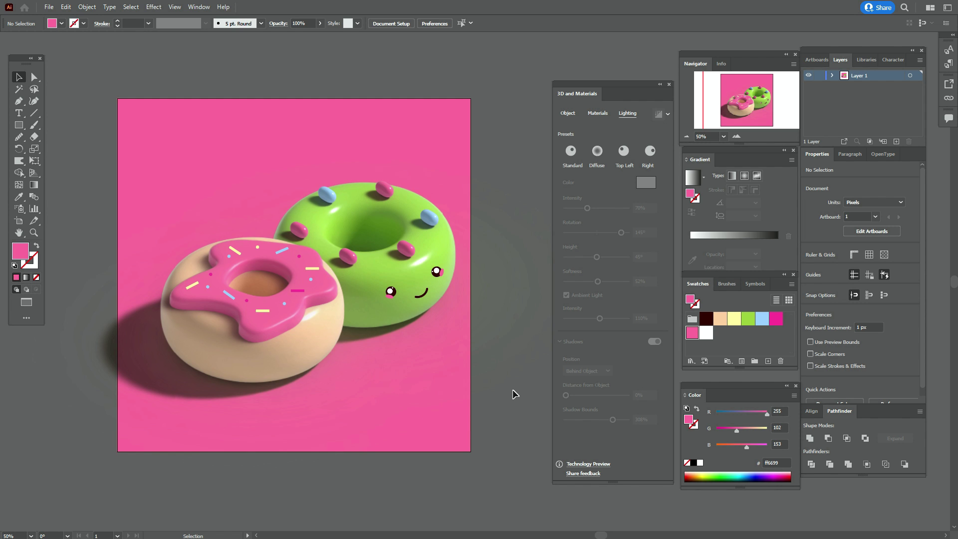
Expand the appearance of all artwork except the pink background and scale it down proportionally to about 1489 × 1245 px.
key("ctrl+a")
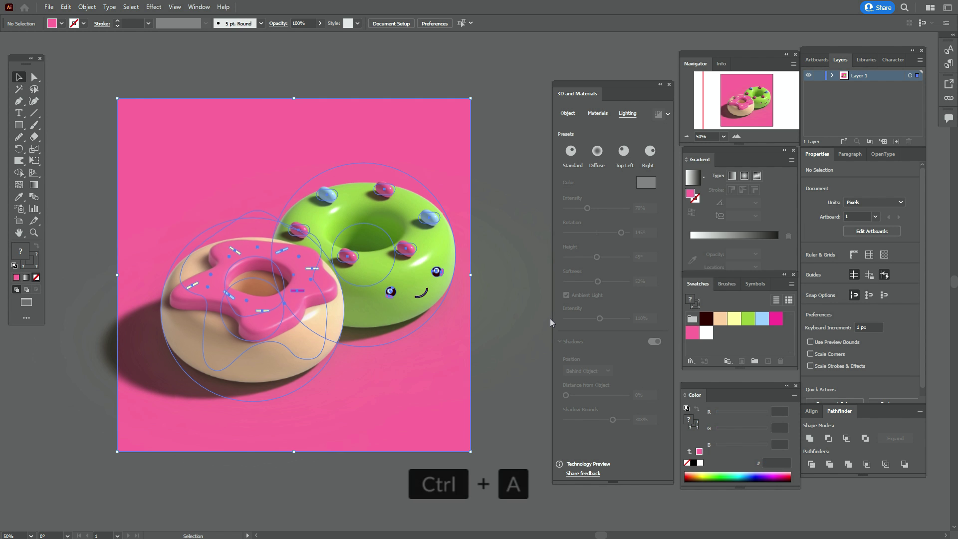
left_click(170, 149, "shift")
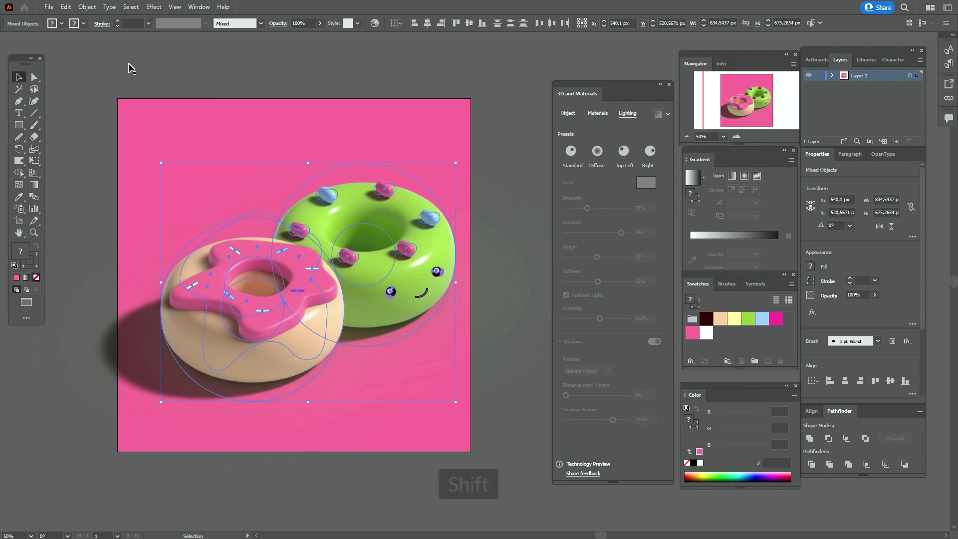
left_click(87, 7)
left_click(131, 137)
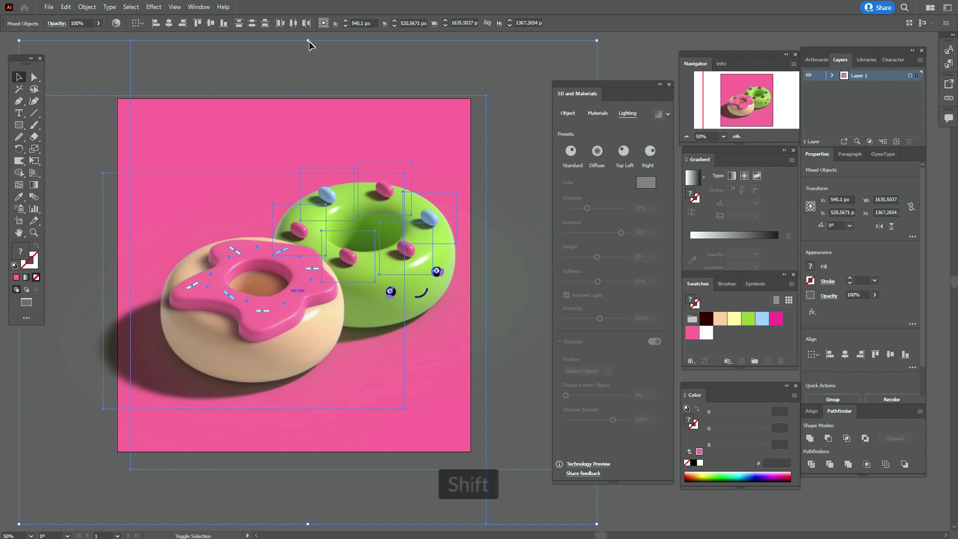
left_click_drag(309, 41, 318, 86)
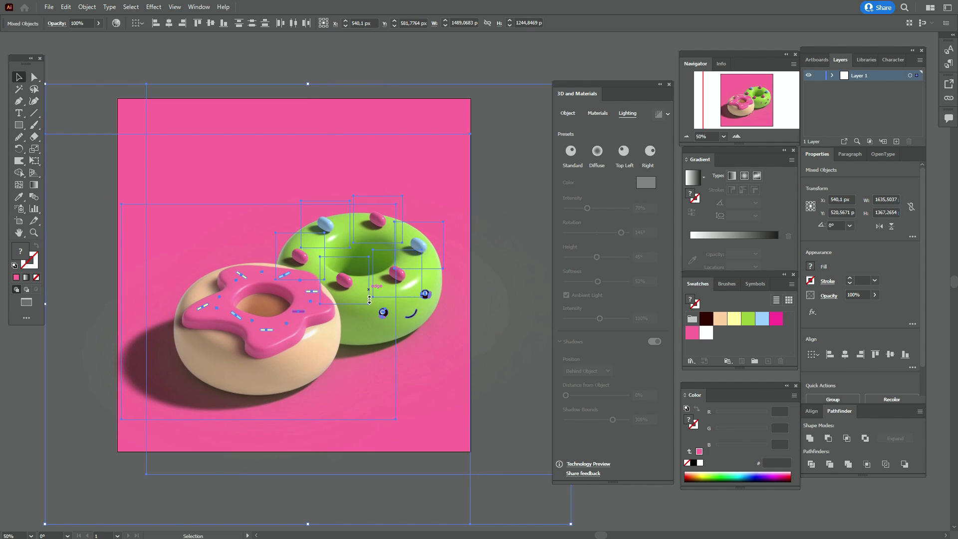